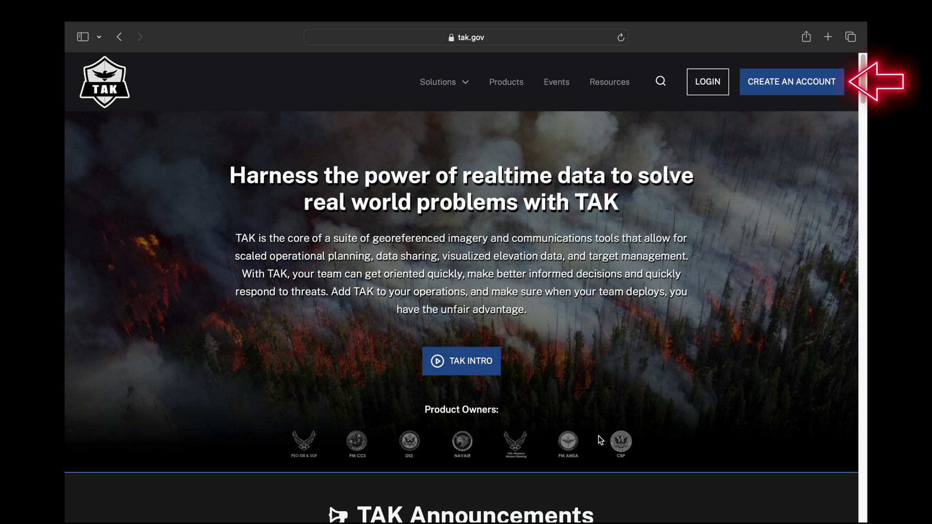
- Register a new TAK.gov account with the e-mail address and confirm United States person status
{"action": "left_click", "coordinate": [796, 83]}
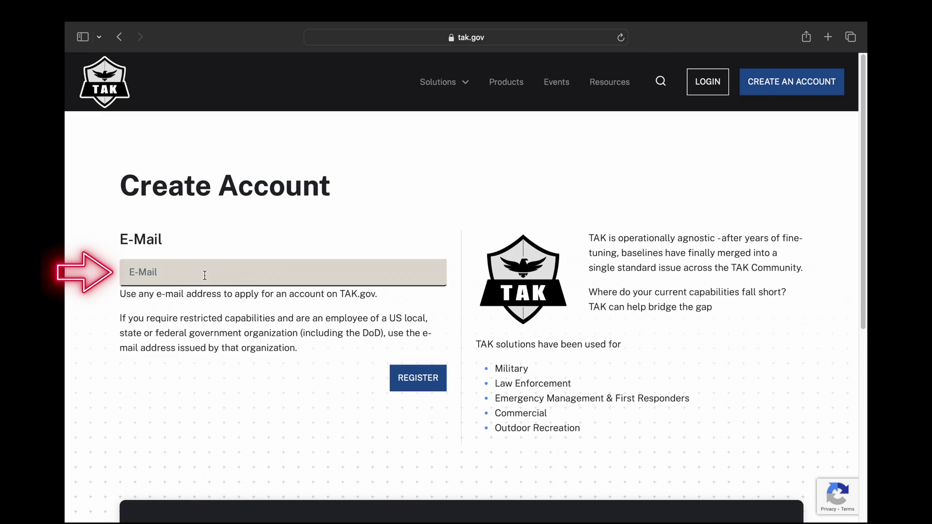
{"action": "left_click", "coordinate": [205, 274]}
{"action": "key", "text": "super+v"}
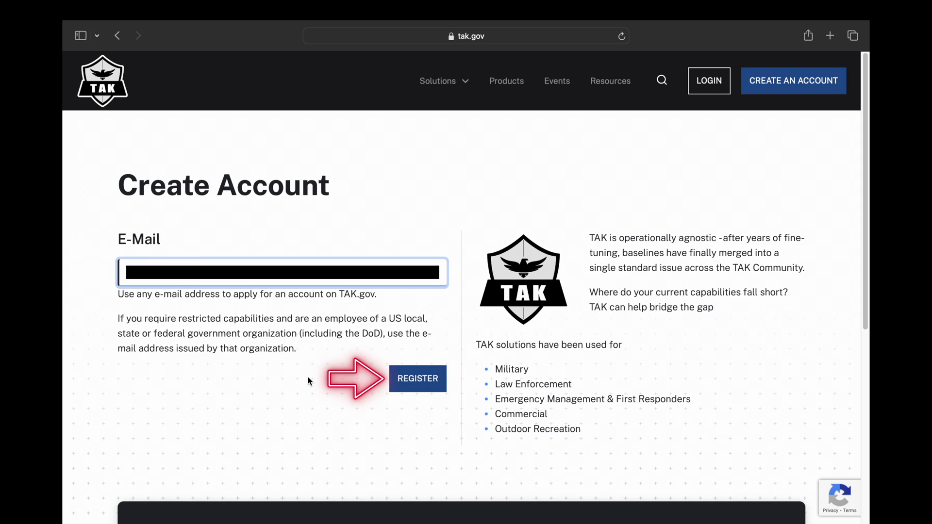
{"action": "left_click", "coordinate": [405, 381]}
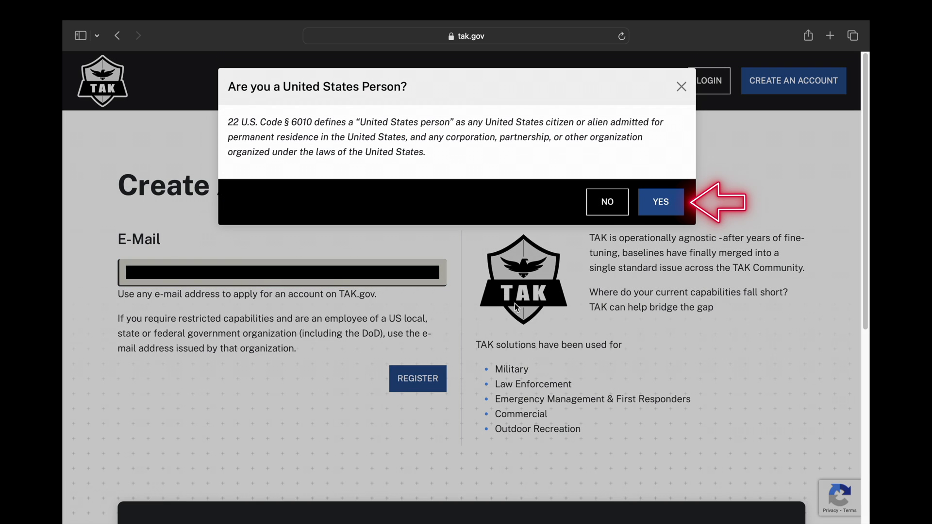
{"action": "left_click", "coordinate": [654, 201]}
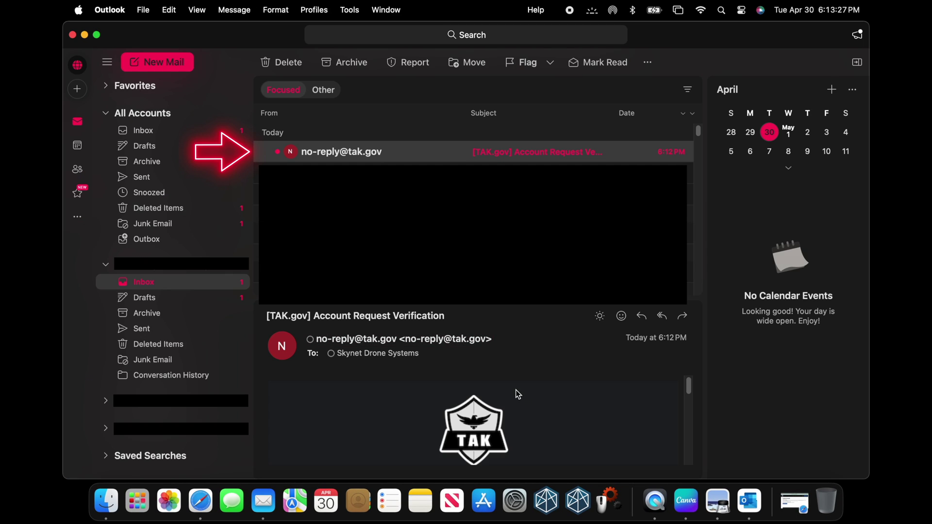
- Follow the VERIFY EMAIL link in the Account Request Verification message
{"action": "scroll", "coordinate": [534, 441], "scroll_direction": "down", "scroll_amount": 5}
{"action": "scroll", "coordinate": [514, 446], "scroll_direction": "up", "scroll_amount": 2}
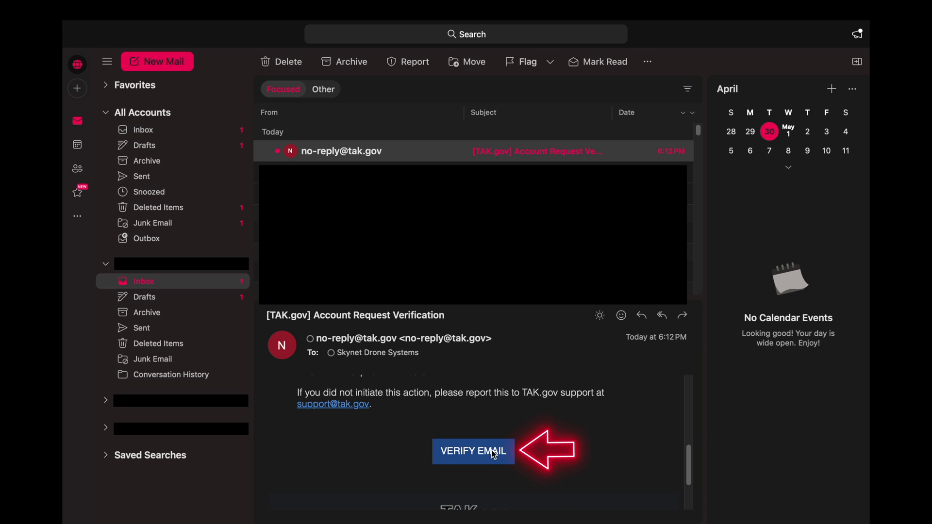
{"action": "left_click", "coordinate": [494, 456]}
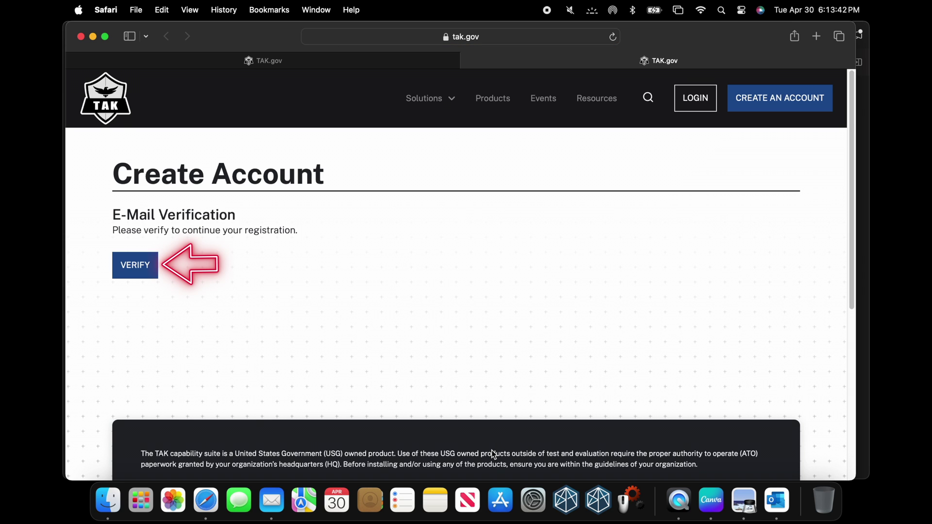
- Verify the e-mail, skip the certificate prompt, and choose the Public User role
{"action": "left_click", "coordinate": [135, 266]}
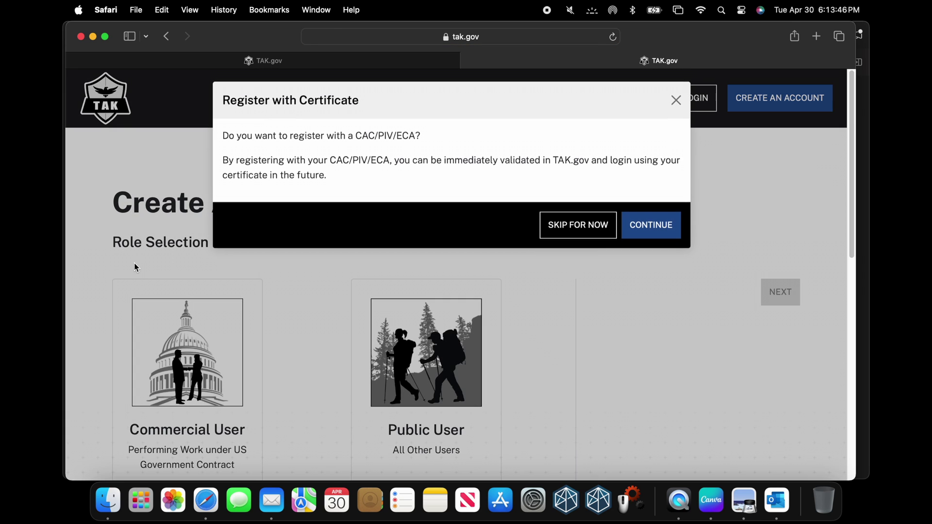
{"action": "left_click", "coordinate": [634, 235]}
{"action": "scroll", "coordinate": [593, 248], "scroll_direction": "down", "scroll_amount": 5}
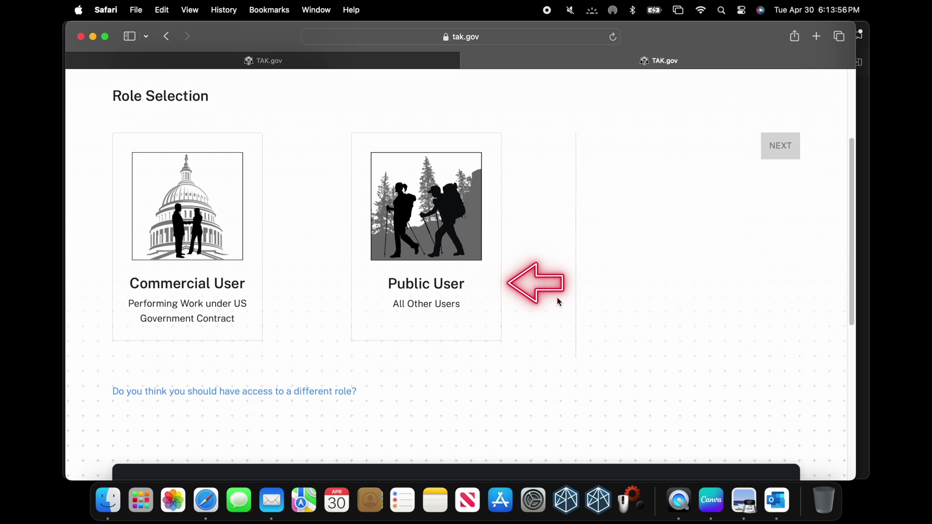
{"action": "left_click", "coordinate": [443, 282]}
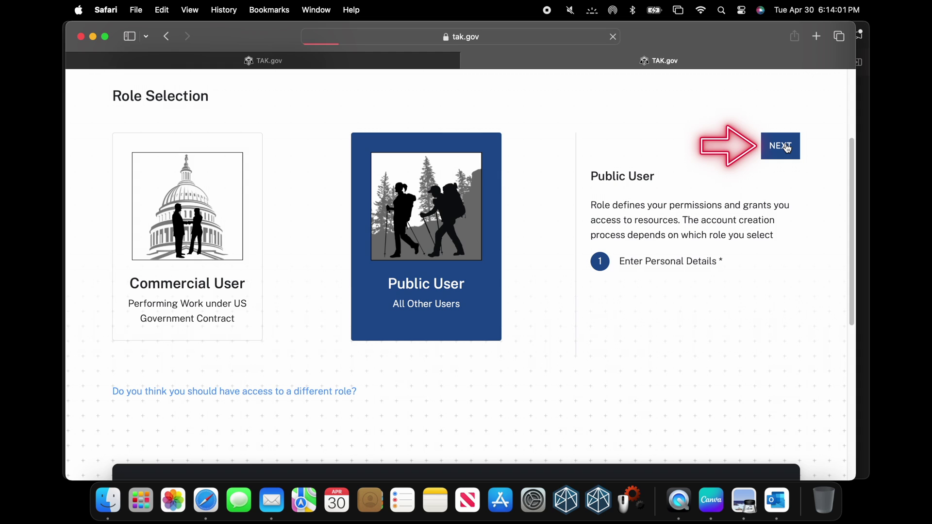
{"action": "left_click", "coordinate": [785, 146]}
- Submit the personal details and password form, then go to the login page
{"action": "scroll", "coordinate": [484, 234], "scroll_direction": "down", "scroll_amount": 5}
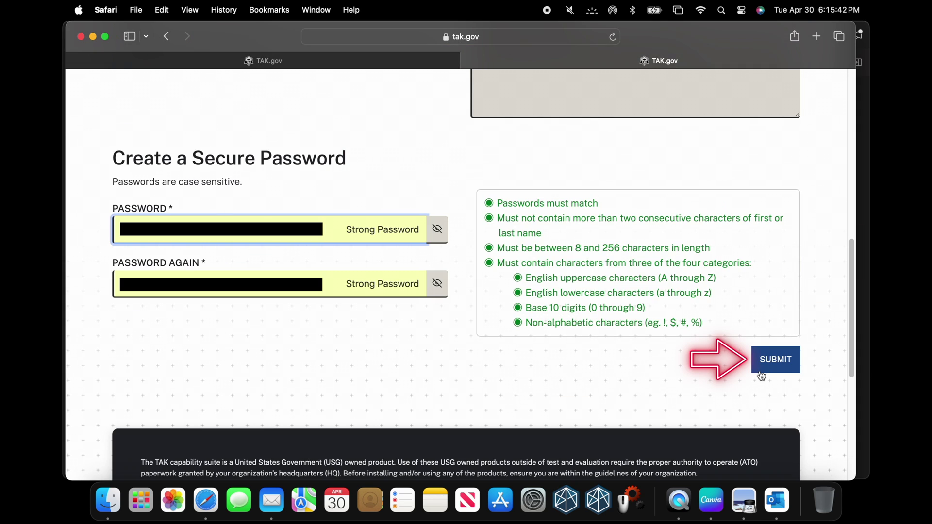
{"action": "left_click", "coordinate": [782, 362]}
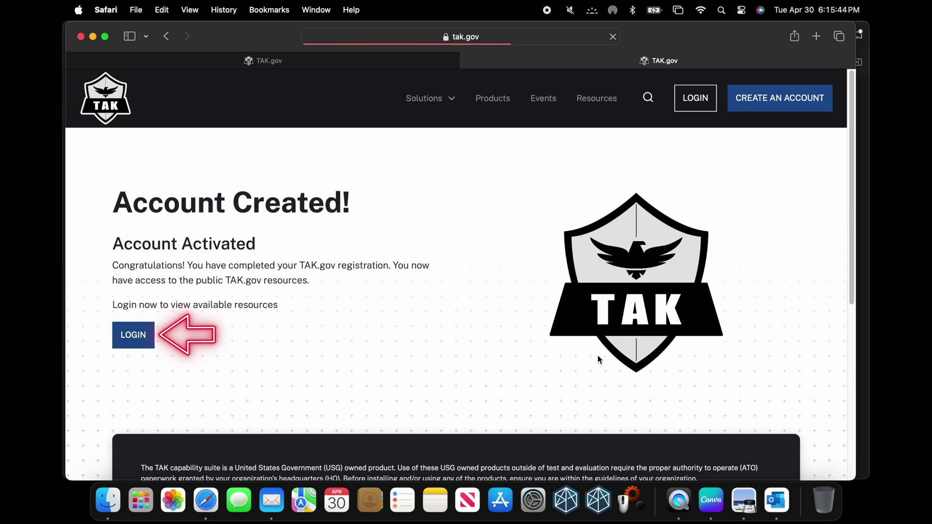
{"action": "left_click", "coordinate": [135, 335]}
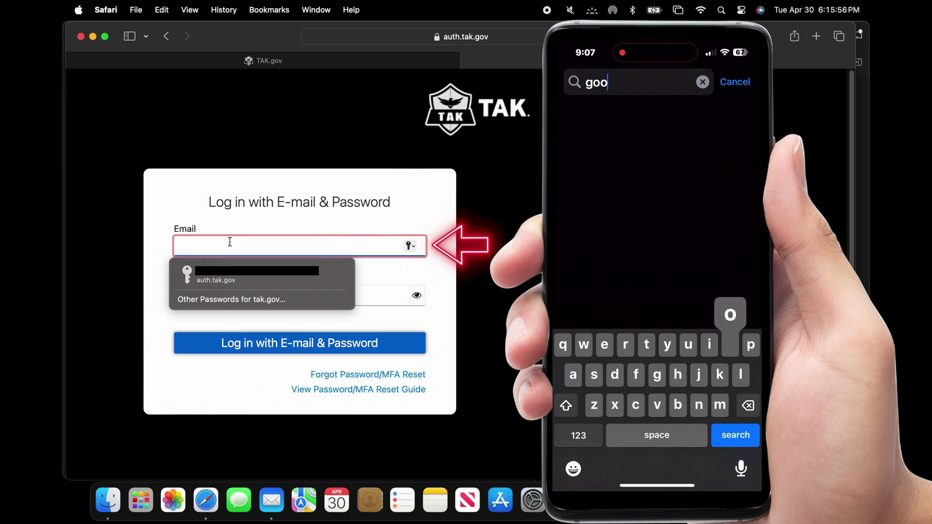
- Autofill the login e-mail from saved credentials and dismiss the password suggestions
{"action": "key", "text": "Down"}
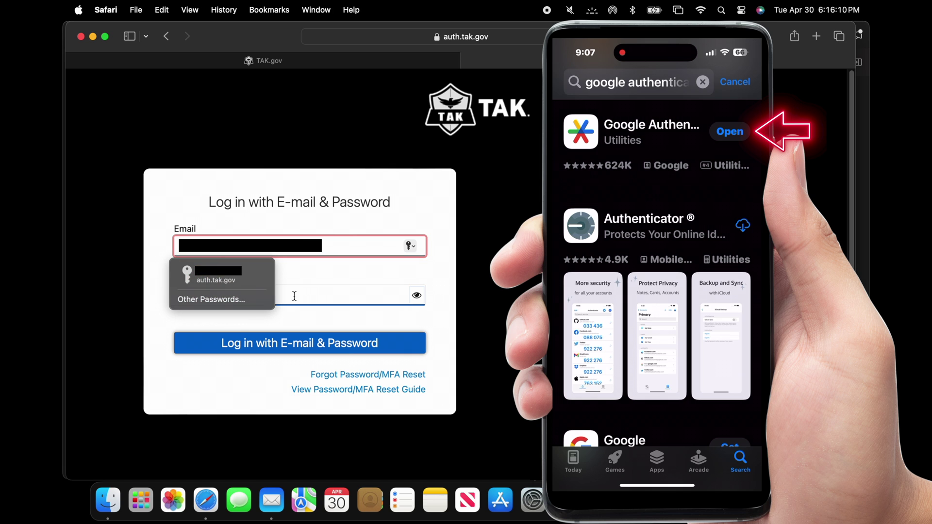
{"action": "left_click", "coordinate": [329, 268]}
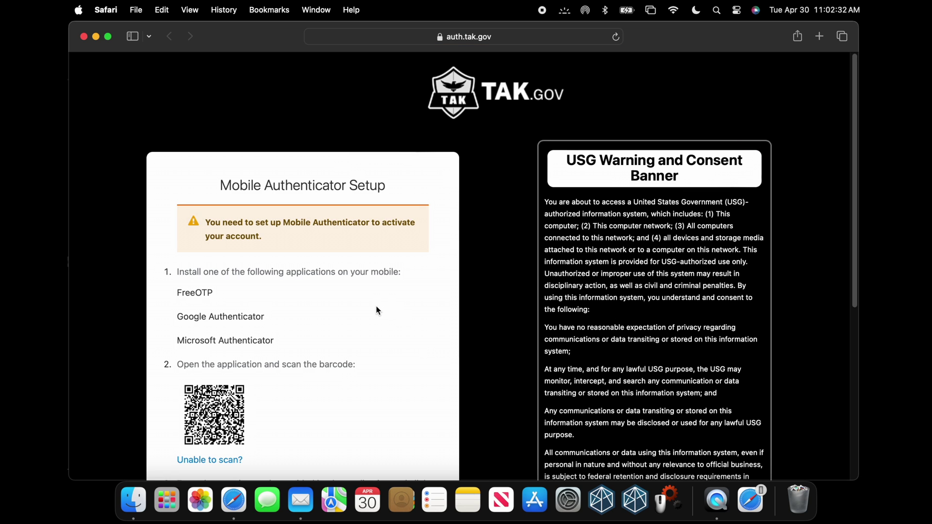
- Enter the authenticator one-time code and a device name, then submit to sign in
{"action": "scroll", "coordinate": [376, 312], "scroll_direction": "down", "scroll_amount": 5}
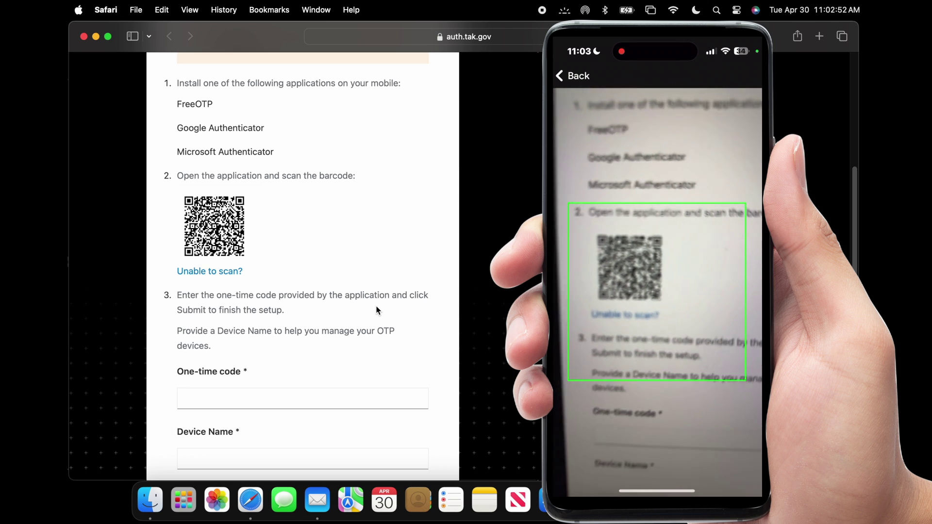
{"action": "left_click", "coordinate": [354, 393]}
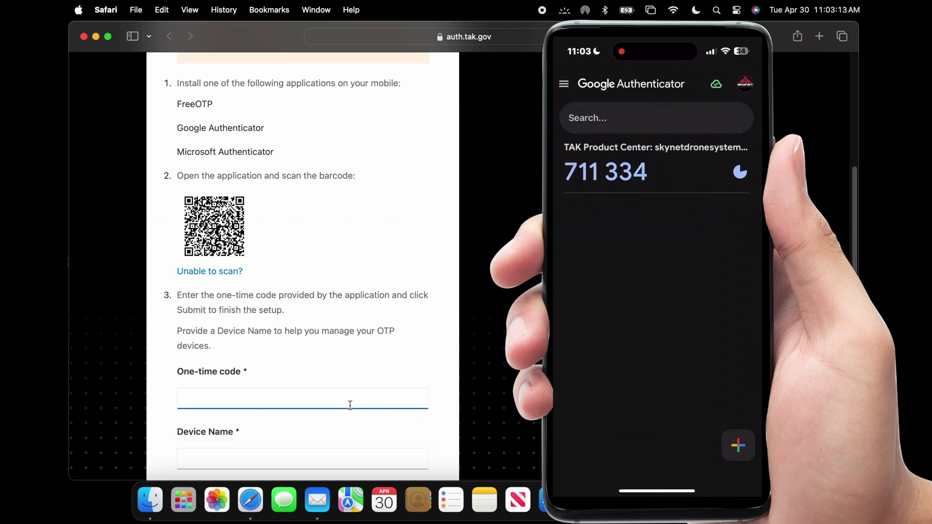
{"action": "left_click", "coordinate": [345, 399]}
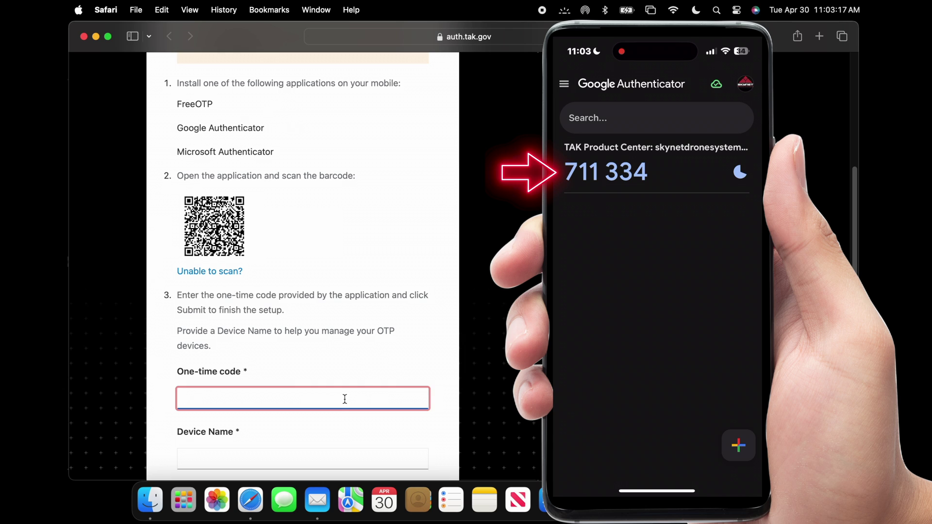
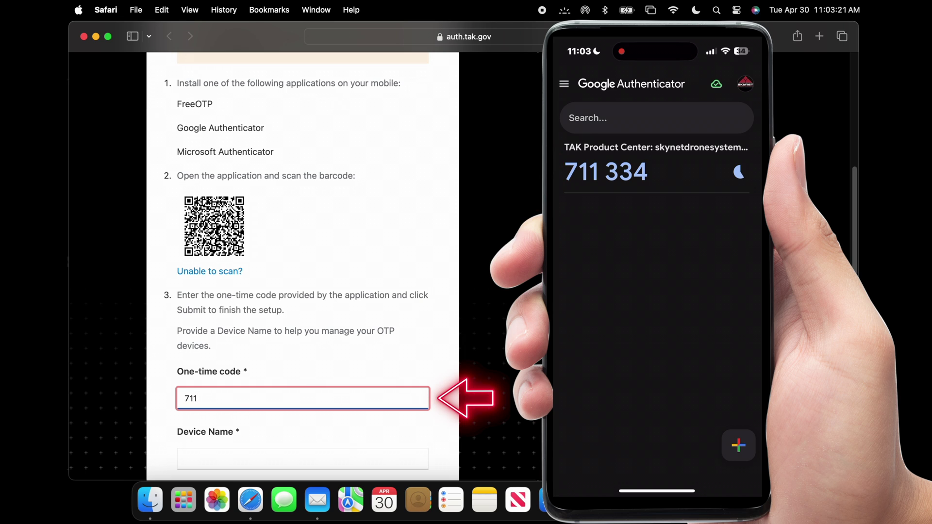
{"action": "scroll", "coordinate": [366, 276], "scroll_direction": "down", "scroll_amount": 2}
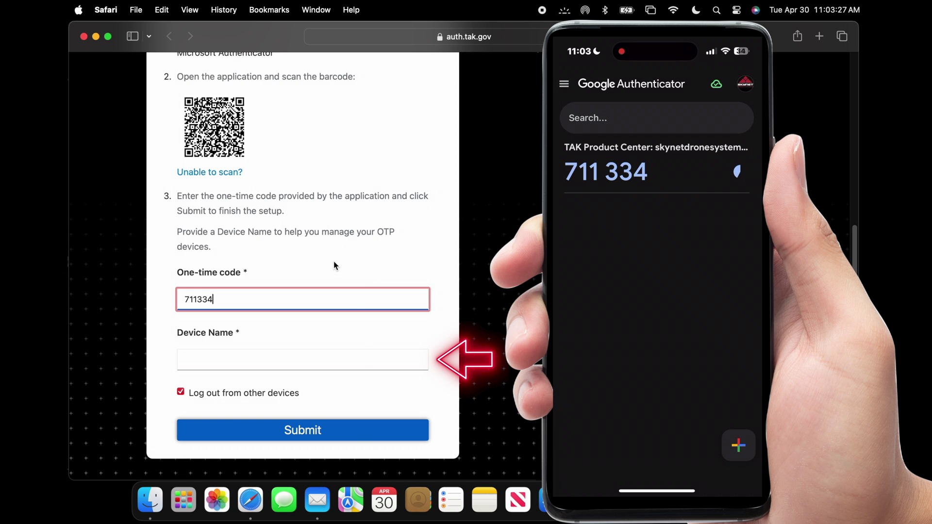
{"action": "left_click", "coordinate": [333, 366]}
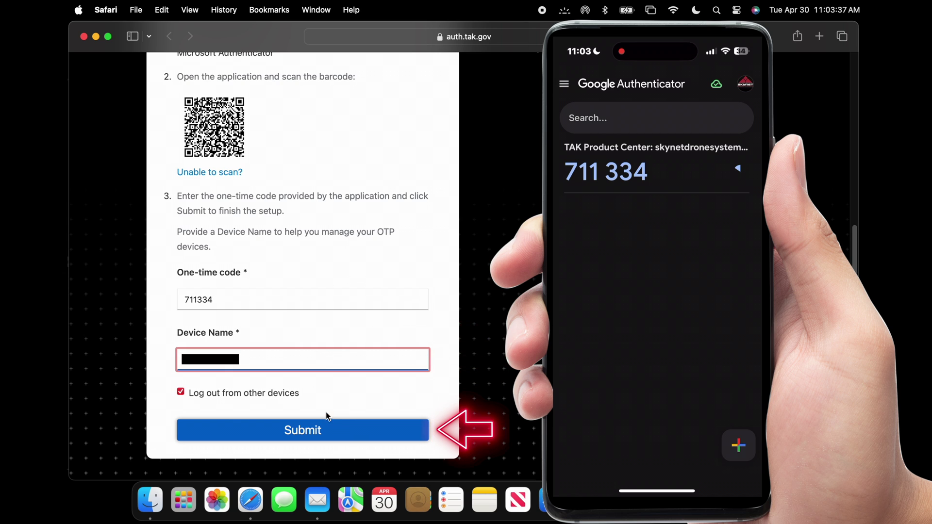
{"action": "left_click", "coordinate": [329, 429]}
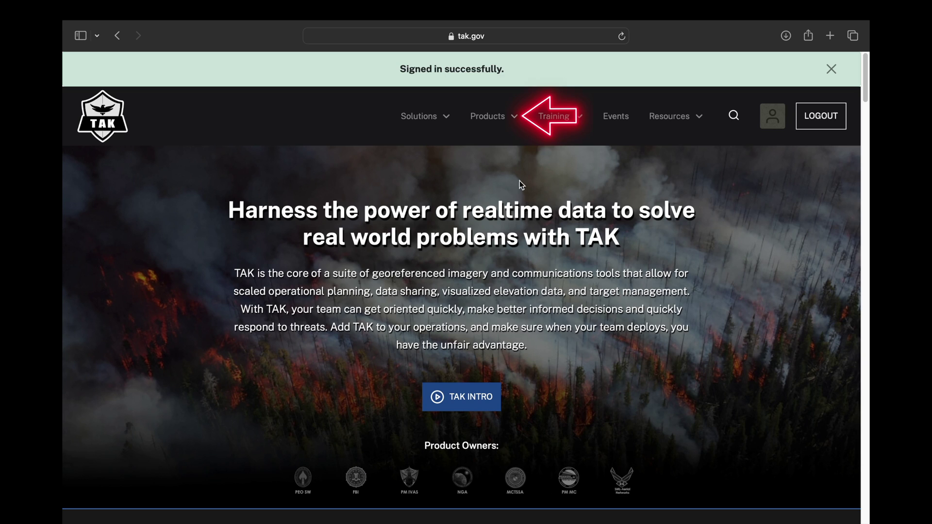
- Go to the ATAK-CIV product page and download the full ATAK-CIV release APK
{"action": "left_click", "coordinate": [518, 125]}
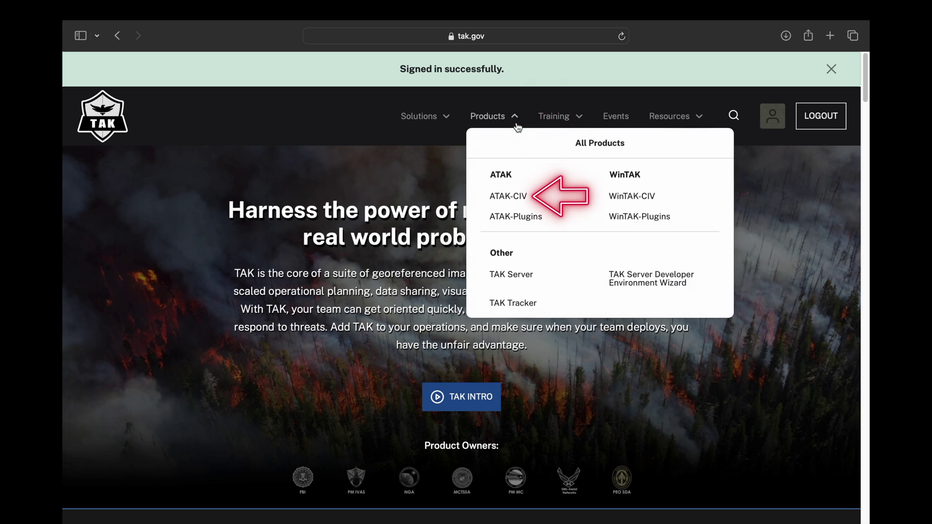
{"action": "left_click", "coordinate": [521, 199]}
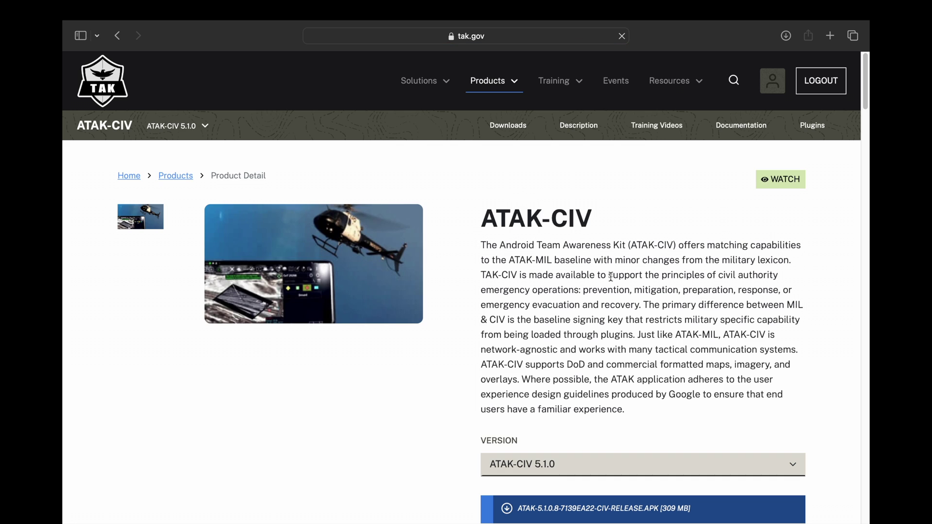
{"action": "scroll", "coordinate": [613, 283], "scroll_direction": "down", "scroll_amount": 4}
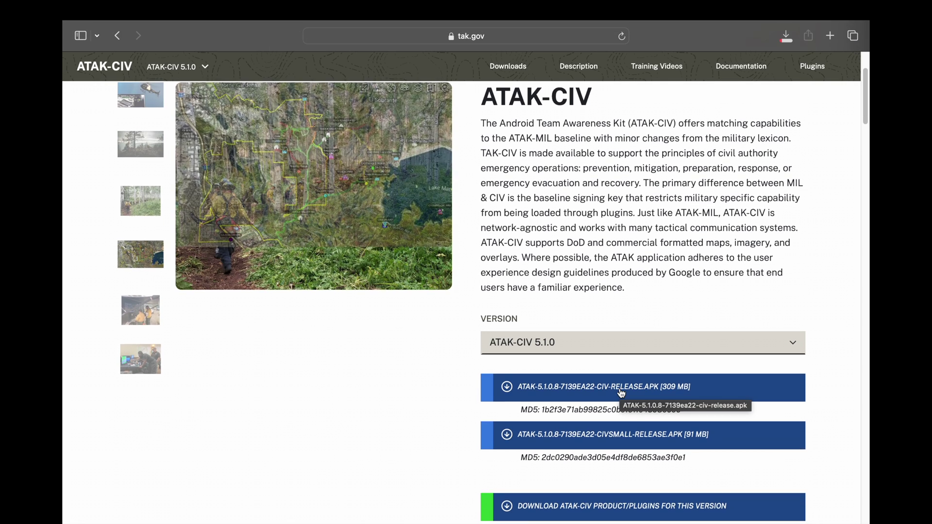
{"action": "left_click", "coordinate": [620, 392]}
- Submit the ATAK-CIV loadout with UAS Tool 5.1.0 and check the loadout zip download
{"action": "scroll", "coordinate": [620, 393], "scroll_direction": "down", "scroll_amount": 3}
{"action": "scroll", "coordinate": [621, 390], "scroll_direction": "down", "scroll_amount": 2}
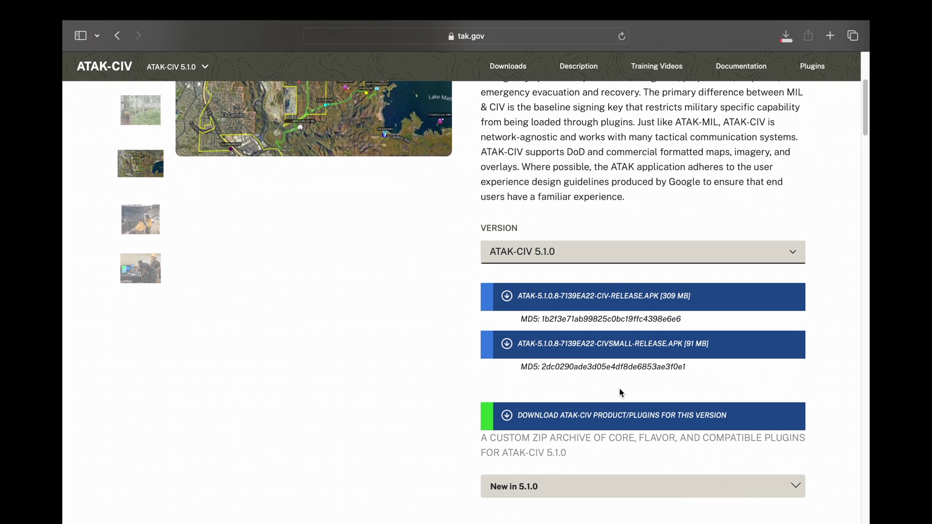
{"action": "left_click", "coordinate": [614, 392]}
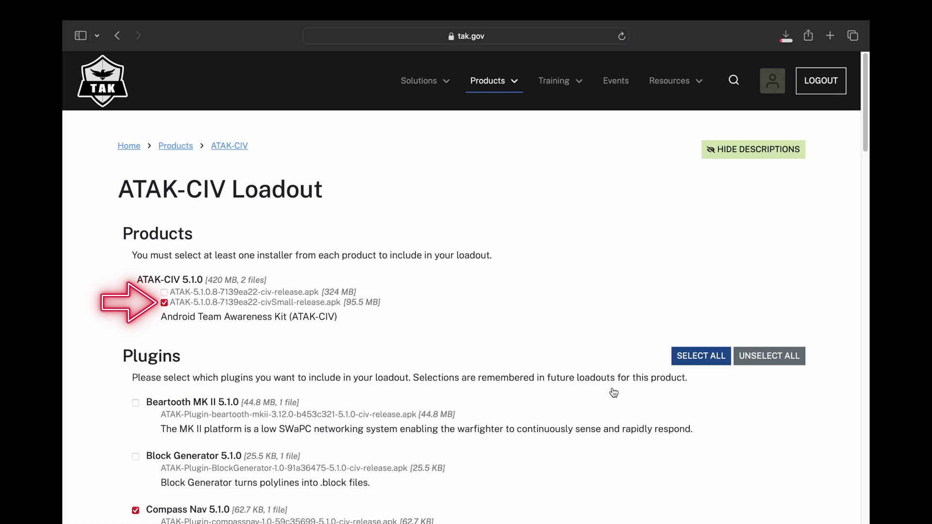
{"action": "scroll", "coordinate": [614, 392], "scroll_direction": "down", "scroll_amount": 4}
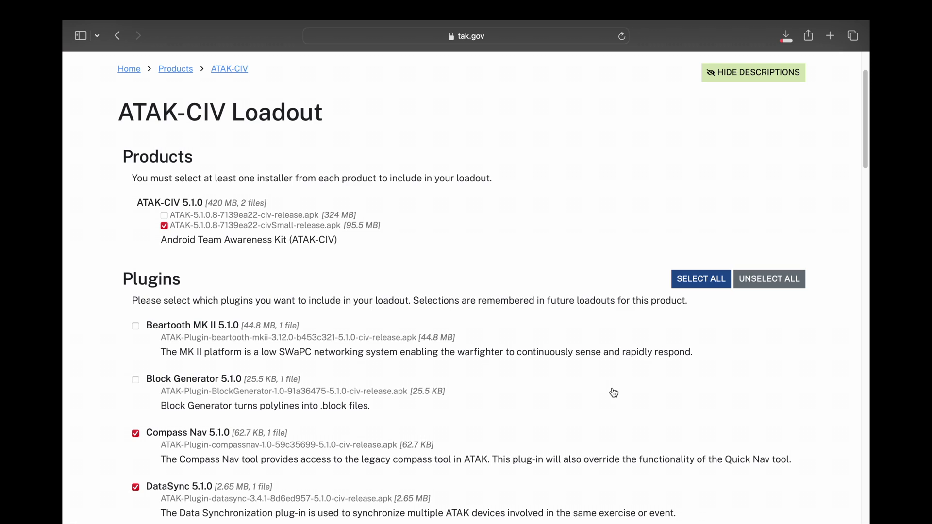
{"action": "scroll", "coordinate": [105, 274], "scroll_direction": "down", "scroll_amount": 5}
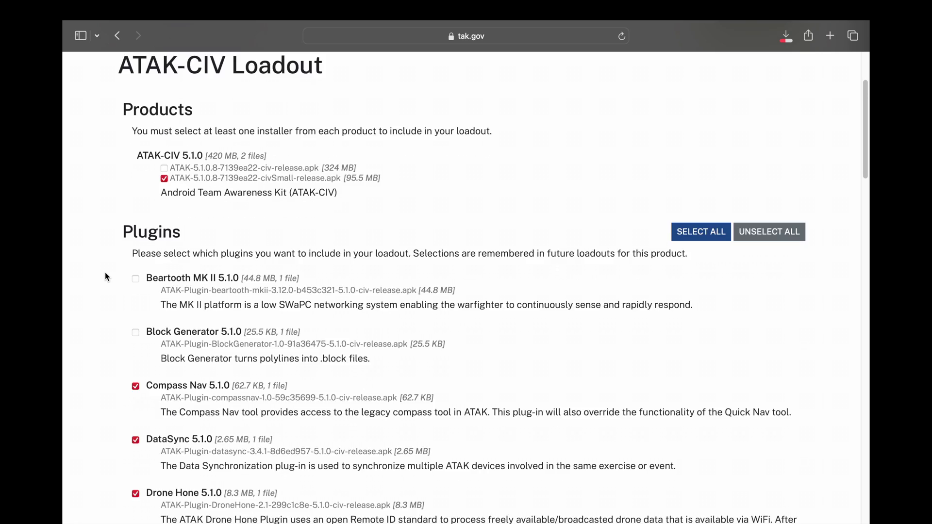
{"action": "scroll", "coordinate": [105, 272], "scroll_direction": "down", "scroll_amount": 8}
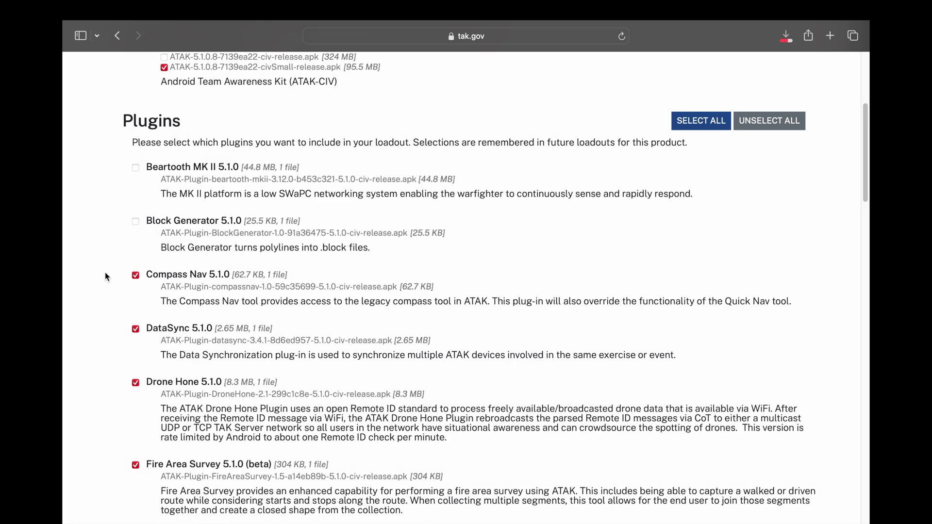
{"action": "scroll", "coordinate": [105, 272], "scroll_direction": "down", "scroll_amount": 13}
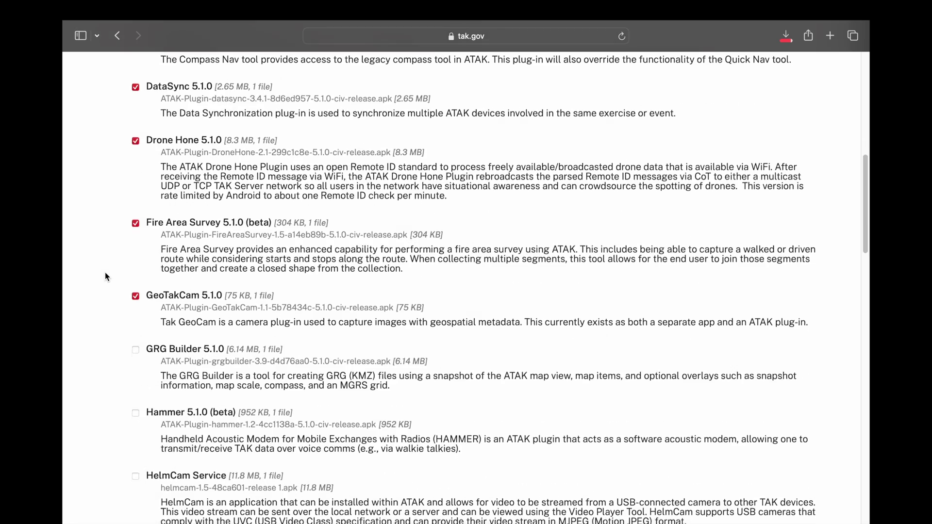
{"action": "scroll", "coordinate": [105, 273], "scroll_direction": "down", "scroll_amount": 11}
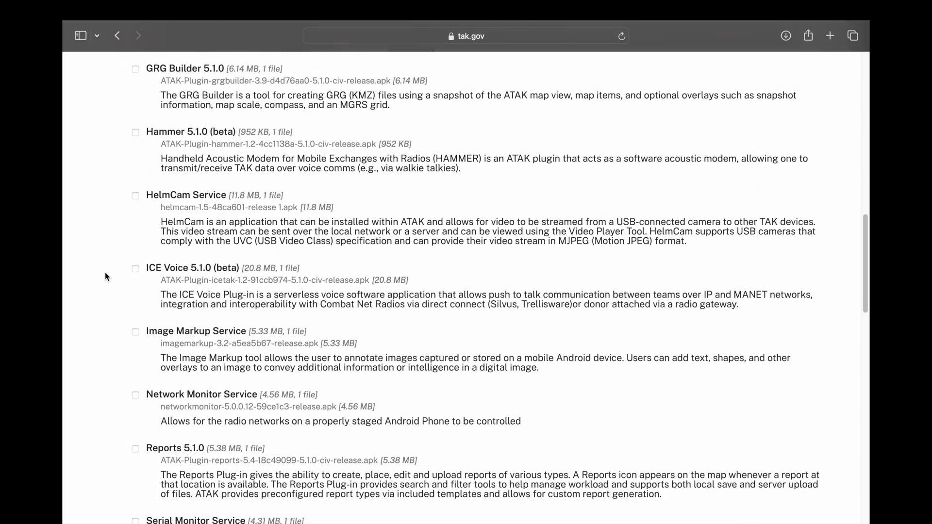
{"action": "scroll", "coordinate": [105, 272], "scroll_direction": "down", "scroll_amount": 13}
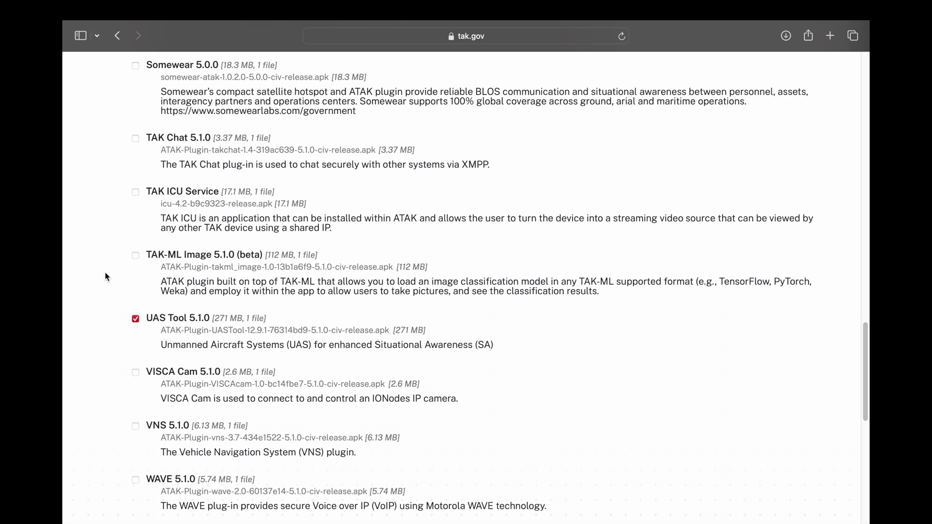
{"action": "scroll", "coordinate": [105, 273], "scroll_direction": "down", "scroll_amount": 3}
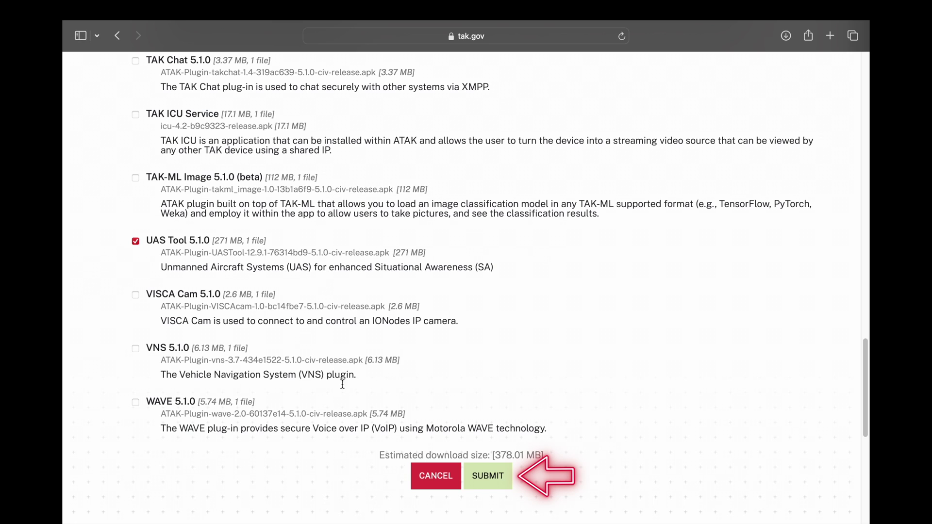
{"action": "left_click", "coordinate": [492, 479]}
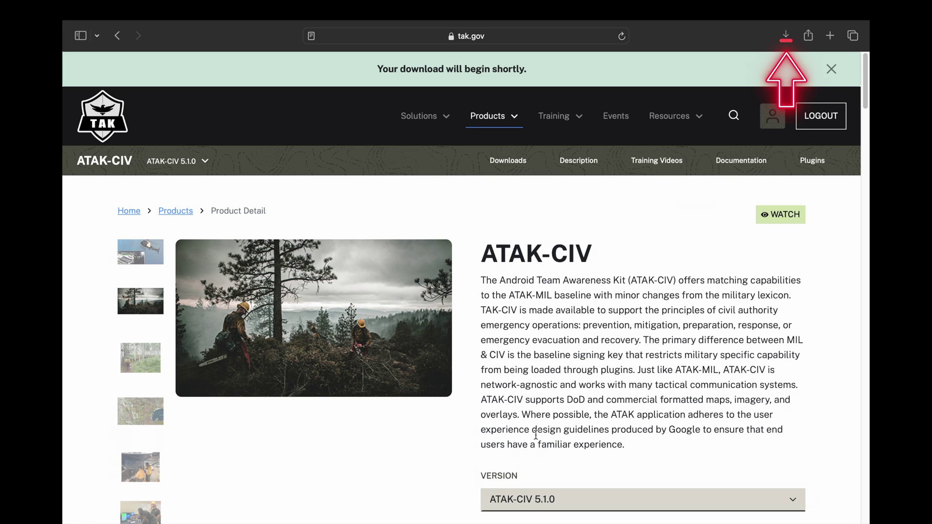
{"action": "left_click", "coordinate": [786, 37]}
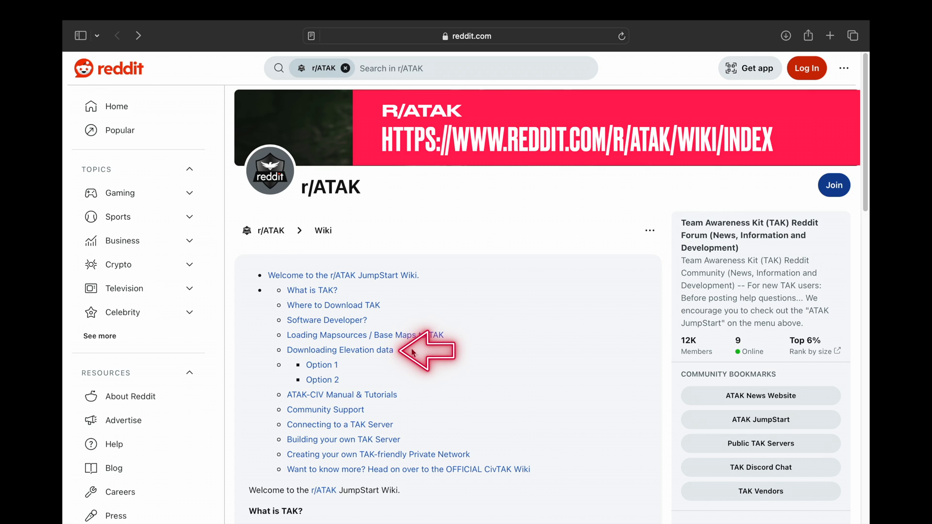
- Jump to 'Downloading Elevation data' and follow Option 1's link to DTED0 World.zip
{"action": "left_click", "coordinate": [364, 351]}
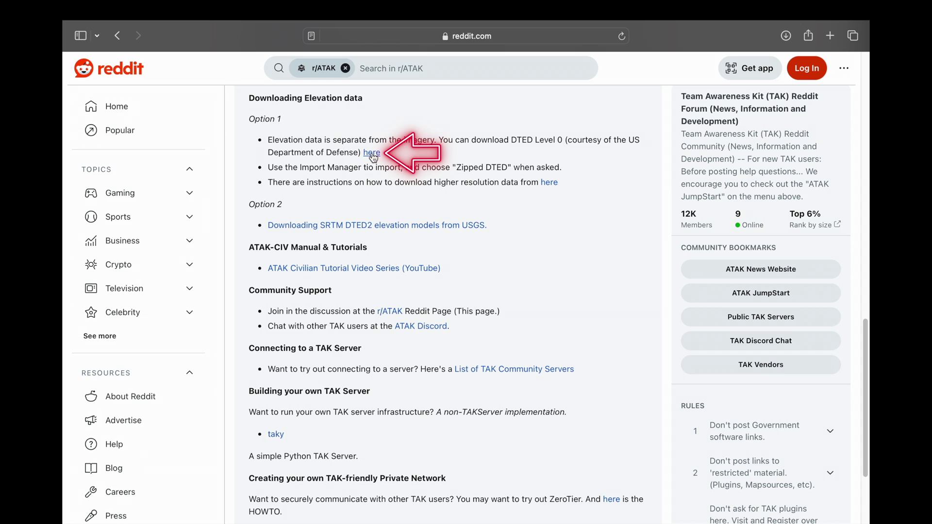
{"action": "left_click", "coordinate": [372, 153]}
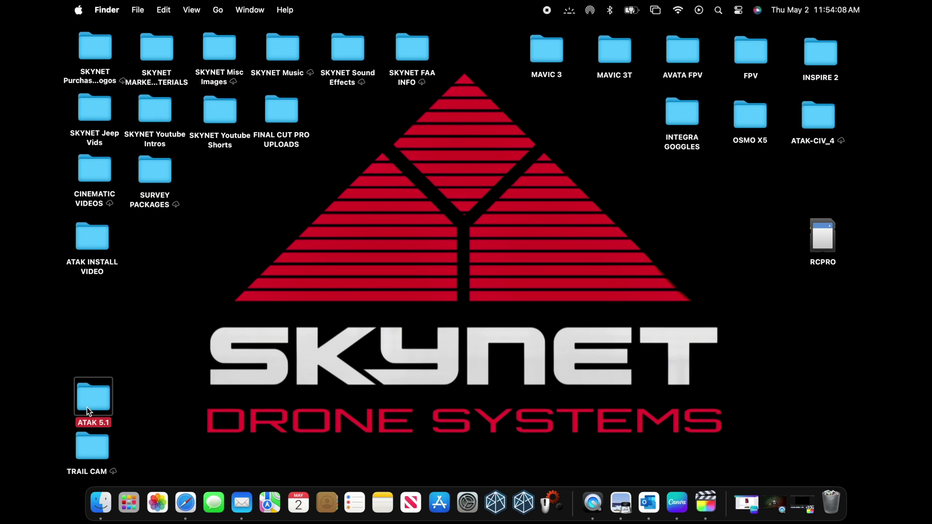
- Copy the ATAK apk, UASTool apk and DTED0 World.zip from ATAK 5.1 onto RCPRO
{"action": "double_click", "coordinate": [89, 407]}
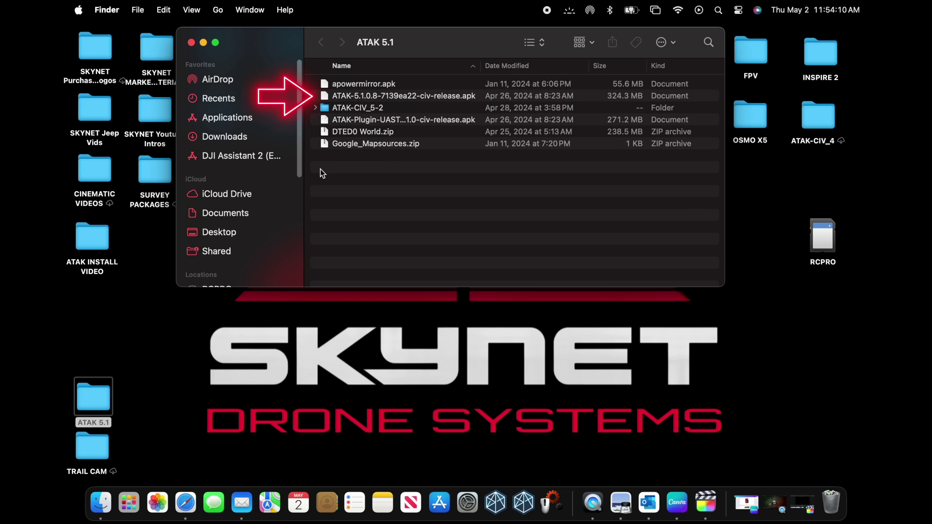
{"action": "left_click_drag", "start_coordinate": [398, 96], "coordinate": [825, 233]}
{"action": "left_click", "coordinate": [364, 120]}
{"action": "left_click_drag", "start_coordinate": [364, 122], "coordinate": [825, 233]}
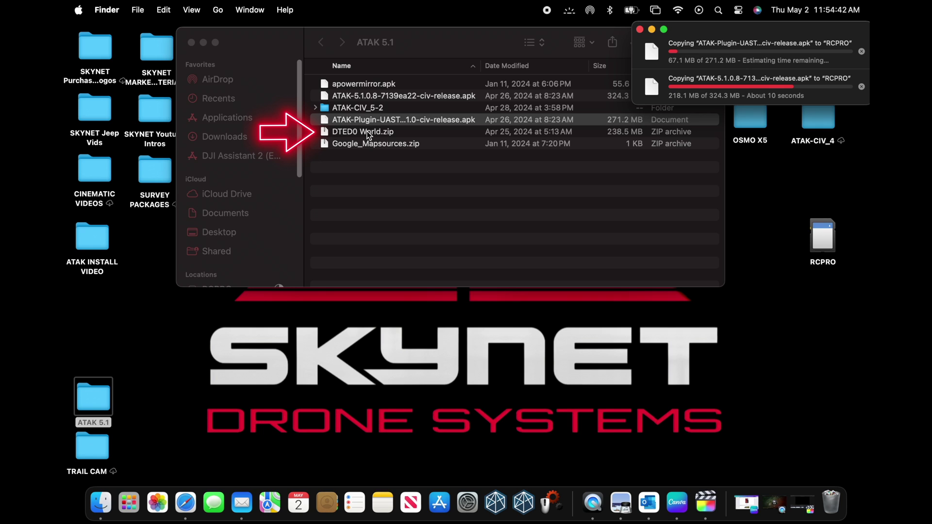
{"action": "left_click_drag", "start_coordinate": [364, 132], "coordinate": [823, 239]}
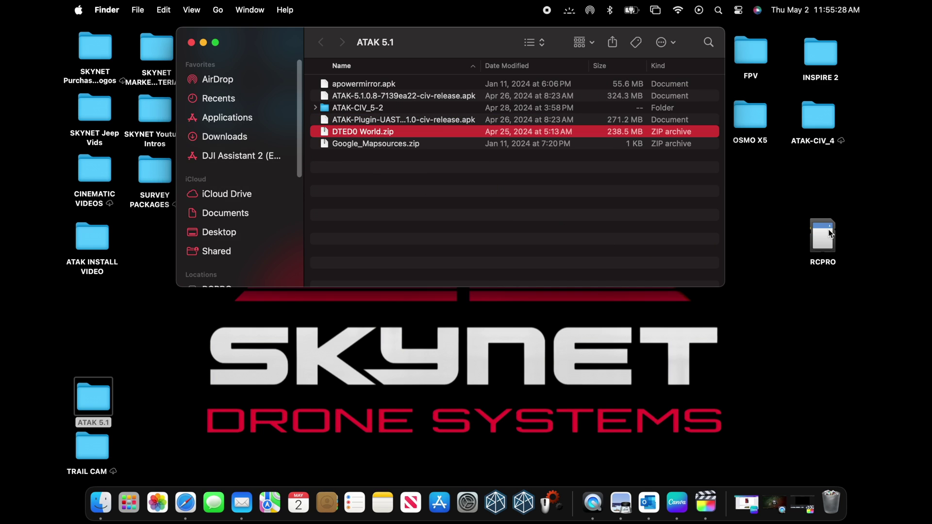
- Check the files on RCPRO, close both Finder windows, and eject the drive
{"action": "left_click", "coordinate": [823, 237]}
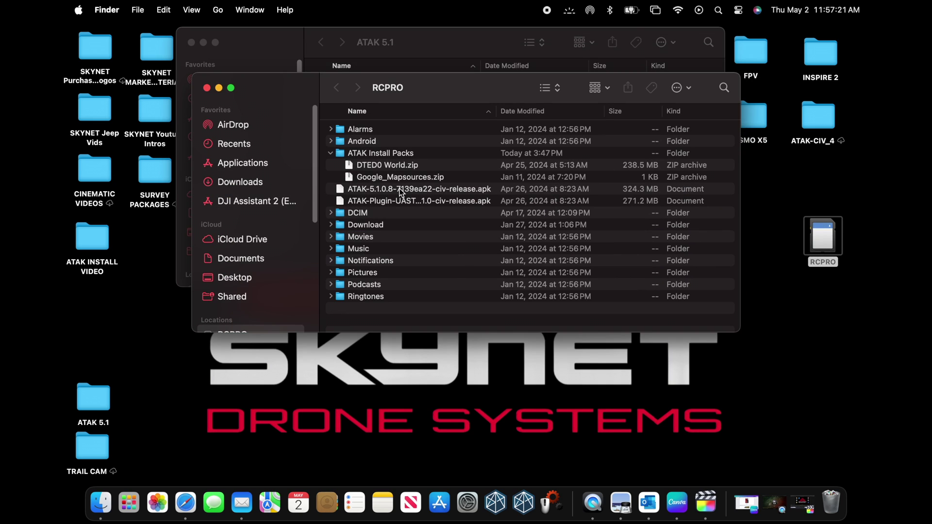
{"action": "left_click", "coordinate": [208, 88]}
{"action": "left_click", "coordinate": [191, 42]}
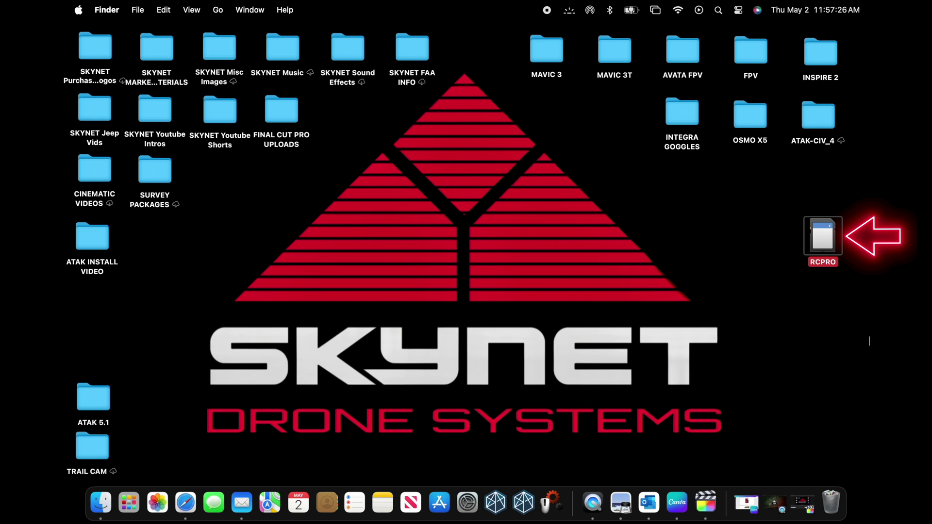
{"action": "right_click", "coordinate": [825, 237]}
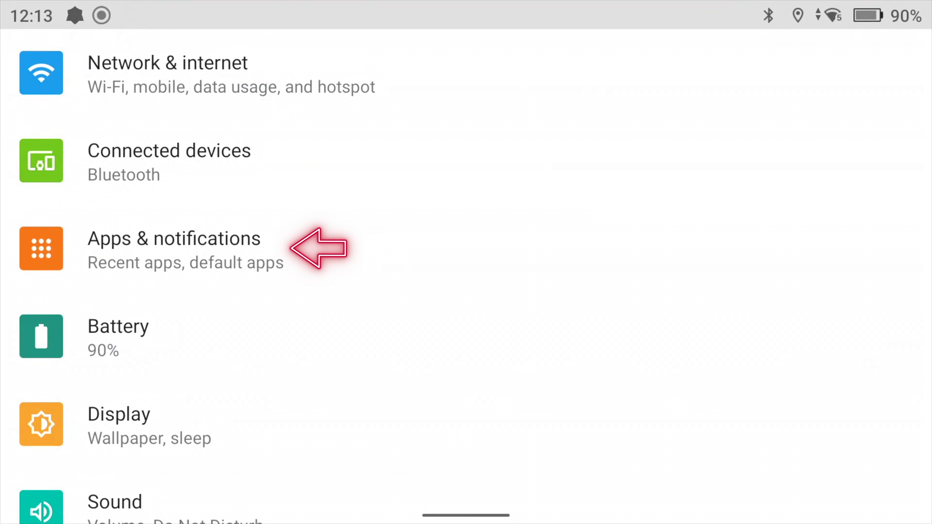
- Open Auto start application selection under Apps & notifications, currently set to None
{"action": "left_click", "coordinate": [158, 249]}
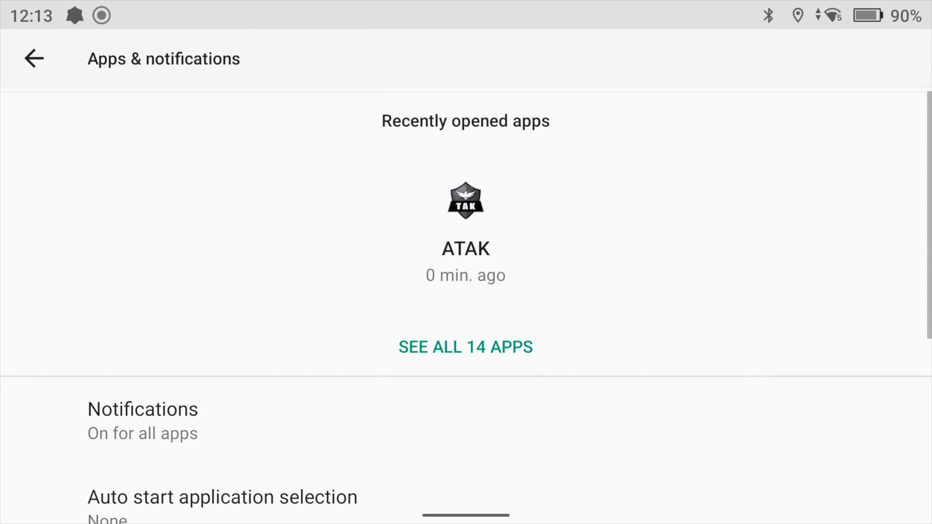
{"action": "left_click_drag", "start_coordinate": [809, 468], "coordinate": [821, 136]}
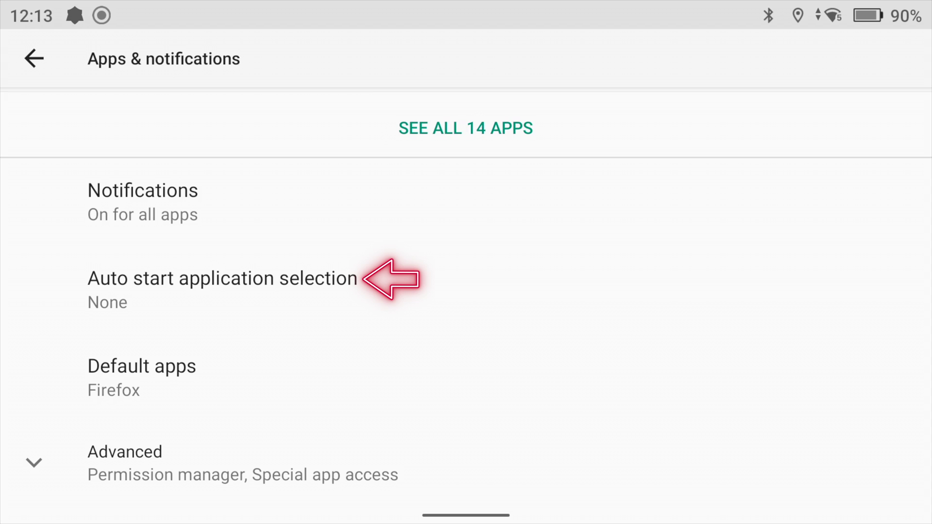
{"action": "left_click", "coordinate": [124, 290]}
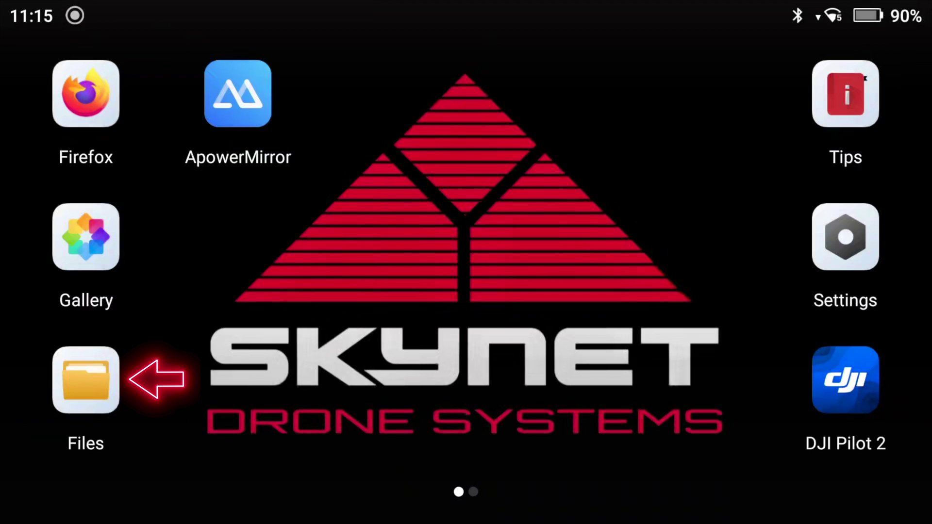
- In Files, browse the RCPRO card and open the ATAK Install Packs folder
{"action": "left_click", "coordinate": [86, 380]}
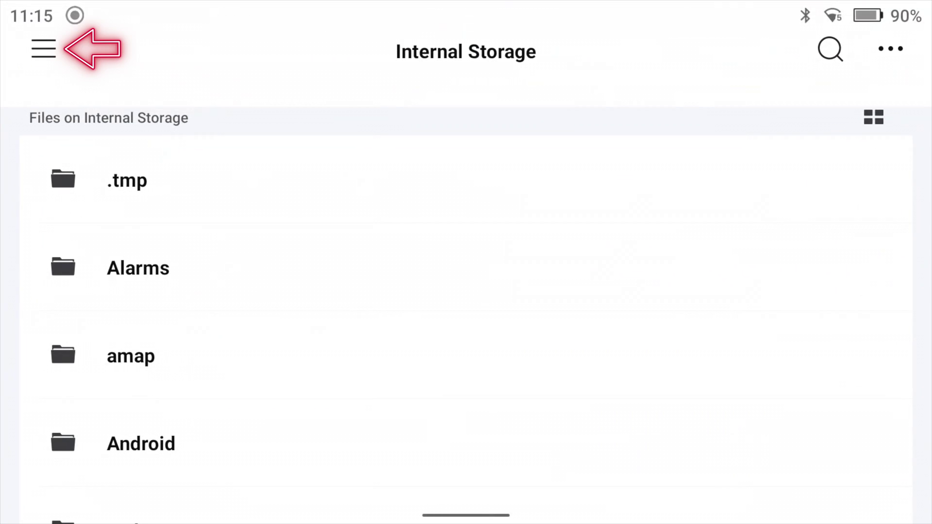
{"action": "left_click", "coordinate": [43, 49]}
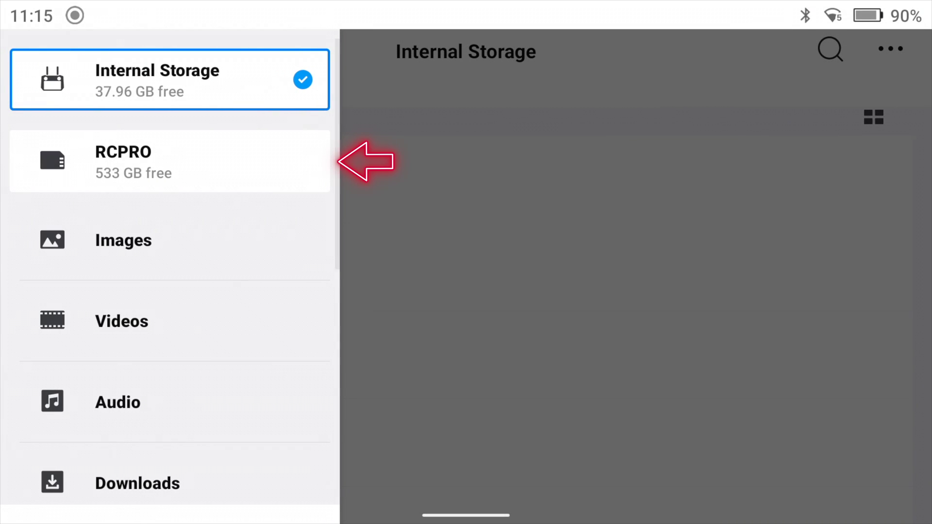
{"action": "left_click", "coordinate": [121, 160]}
{"action": "scroll", "coordinate": [502, 278], "scroll_direction": "down", "scroll_amount": 2}
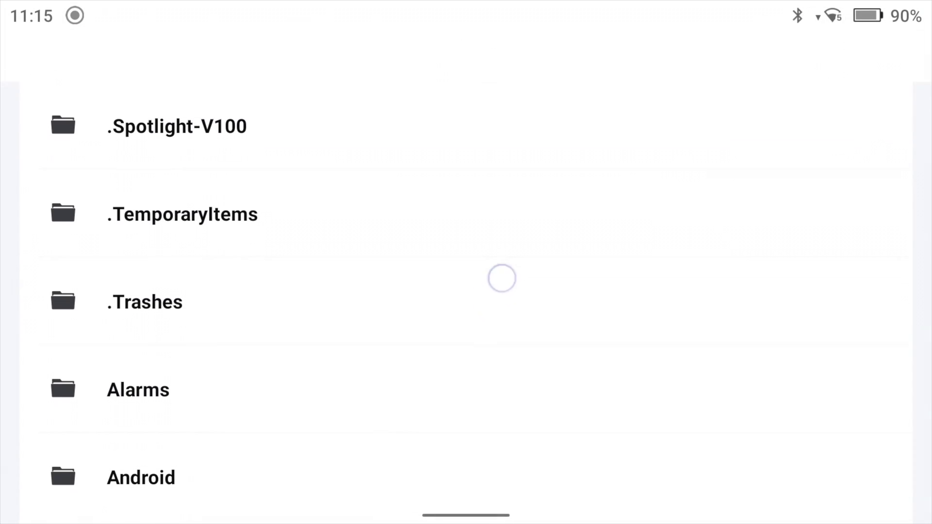
{"action": "scroll", "coordinate": [501, 278], "scroll_direction": "down", "scroll_amount": 3}
{"action": "scroll", "coordinate": [537, 366], "scroll_direction": "down", "scroll_amount": 3}
{"action": "left_click", "coordinate": [272, 259]}
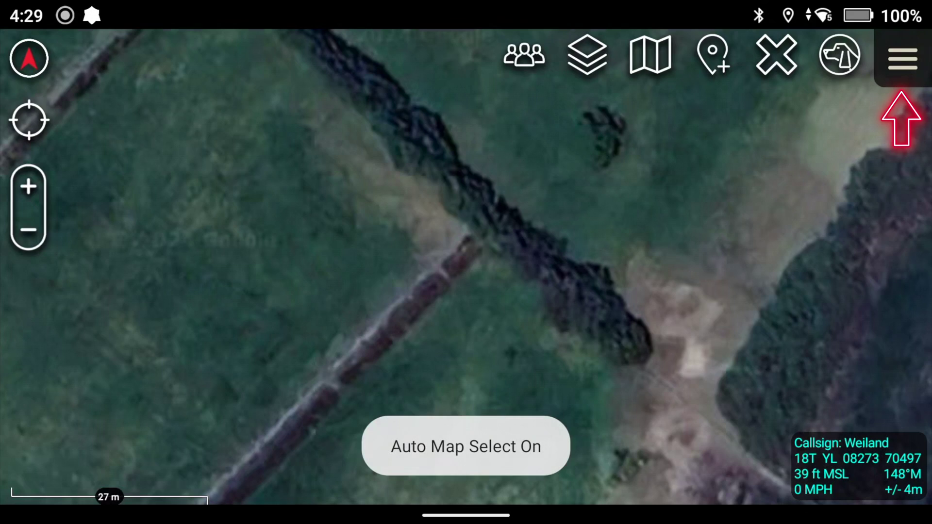
- Through Import > Local SD, go to the card root and tick the UASTool plugin APK
{"action": "left_click", "coordinate": [903, 59]}
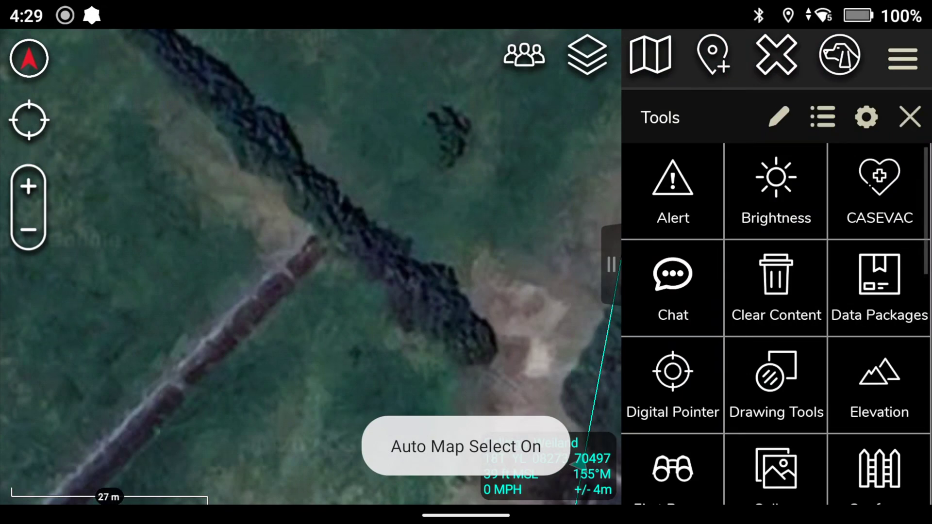
{"action": "left_click_drag", "start_coordinate": [850, 437], "coordinate": [838, 136]}
{"action": "left_click", "coordinate": [776, 272]}
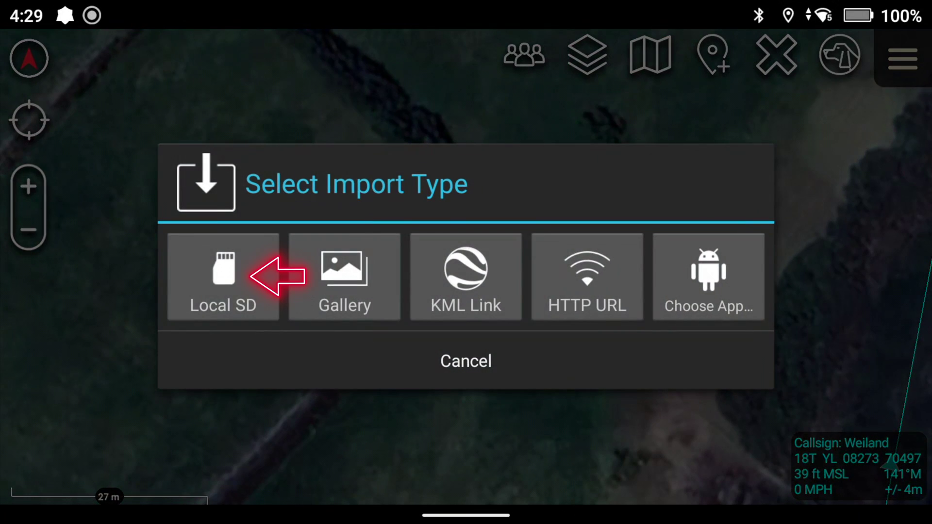
{"action": "left_click", "coordinate": [223, 277]}
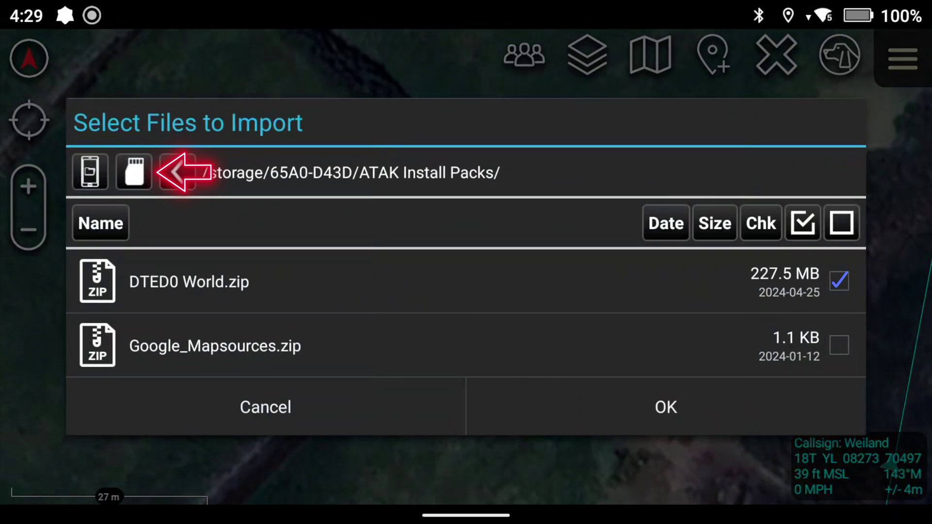
{"action": "left_click", "coordinate": [177, 173]}
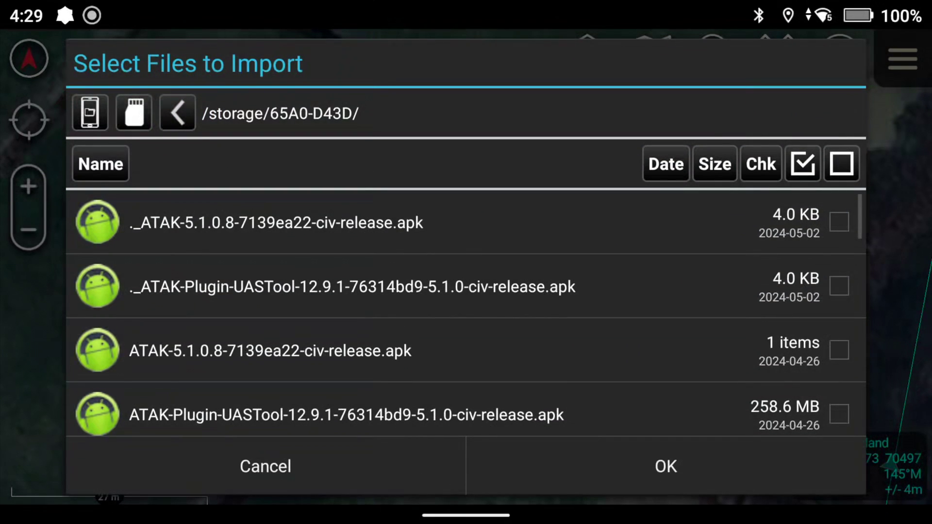
{"action": "left_click_drag", "start_coordinate": [729, 370], "coordinate": [746, 239]}
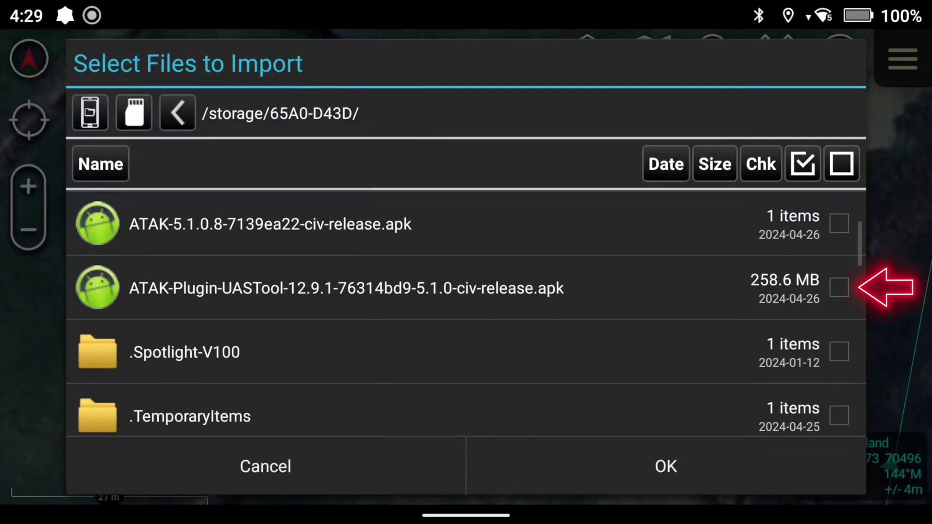
{"action": "left_click", "coordinate": [839, 287]}
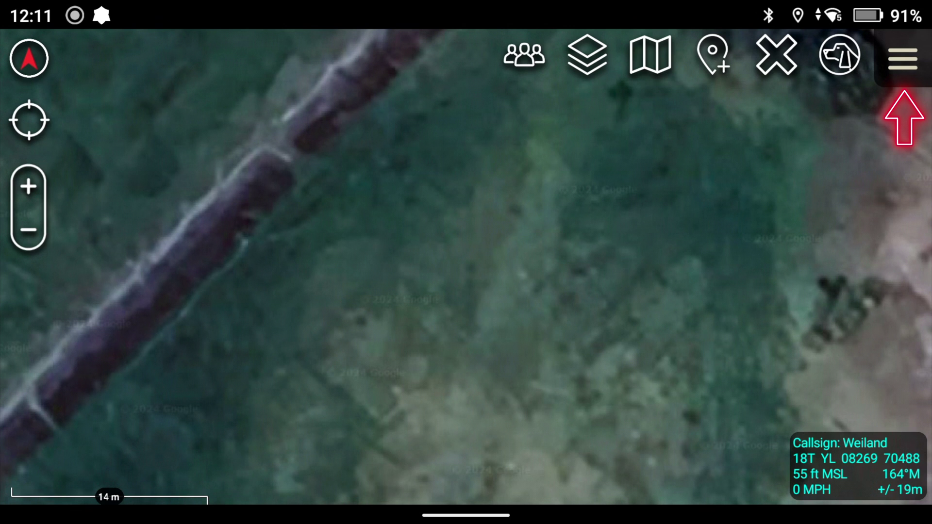
- Confirm in Package Management that UAS Tool is Loaded beside ATAKGo v5, then show the map's Tools panel
{"action": "left_click", "coordinate": [906, 73]}
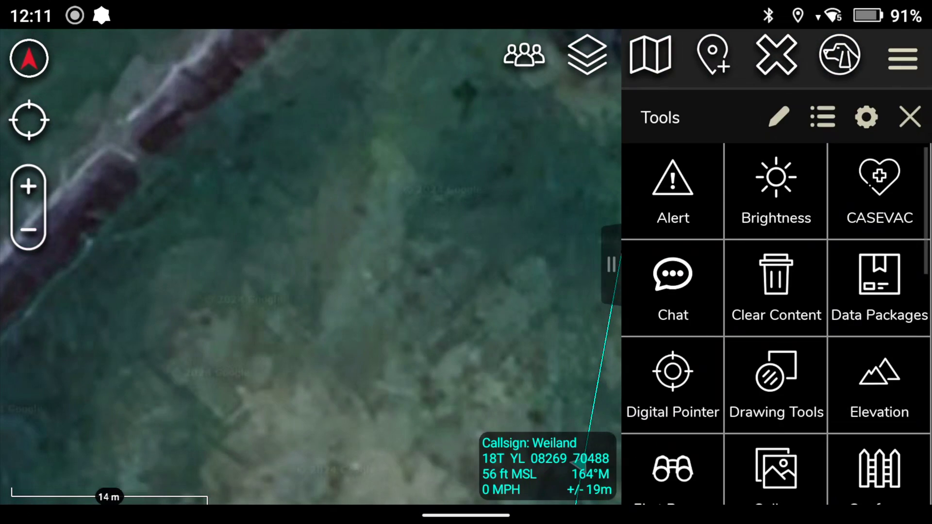
{"action": "mouse_move", "coordinate": [881, 459]}
{"action": "left_mouse_down"}
{"action": "mouse_move", "coordinate": [865, 402]}
{"action": "mouse_move", "coordinate": [870, 249]}
{"action": "mouse_move", "coordinate": [842, 108]}
{"action": "left_mouse_up"}
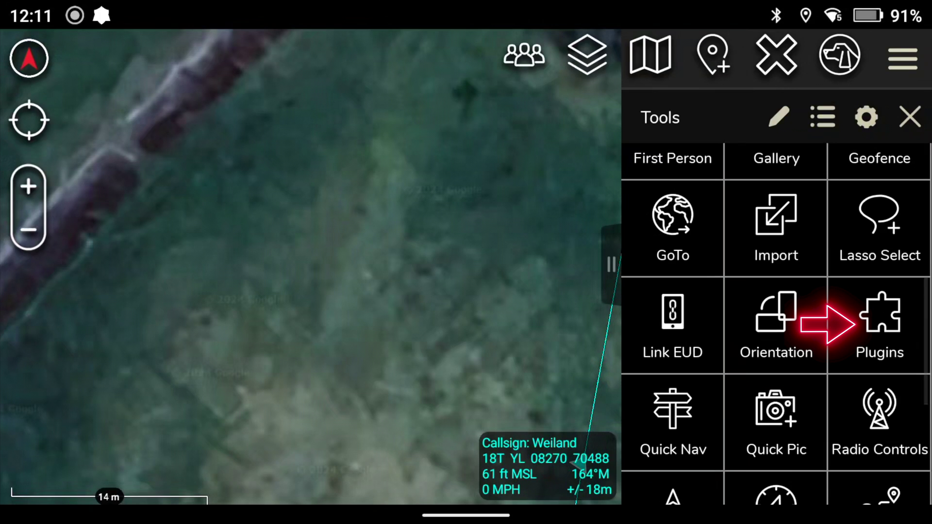
{"action": "left_click", "coordinate": [901, 338]}
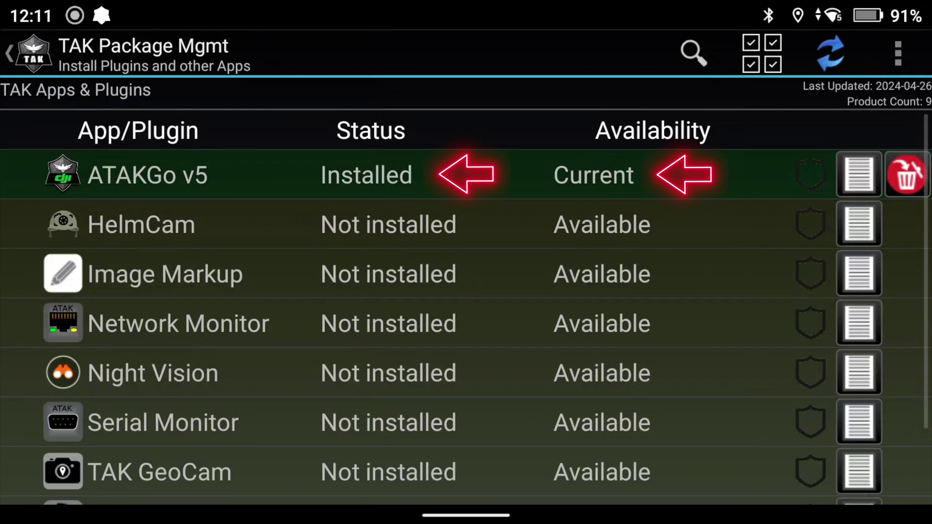
{"action": "left_click_drag", "start_coordinate": [781, 454], "coordinate": [783, 237]}
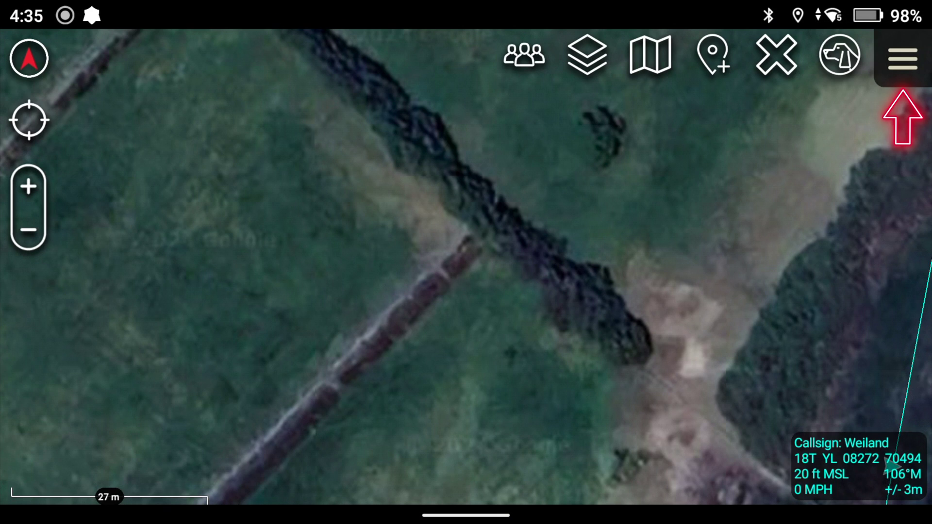
{"action": "left_click", "coordinate": [903, 58]}
{"action": "left_click_drag", "start_coordinate": [861, 415], "coordinate": [860, 291]}
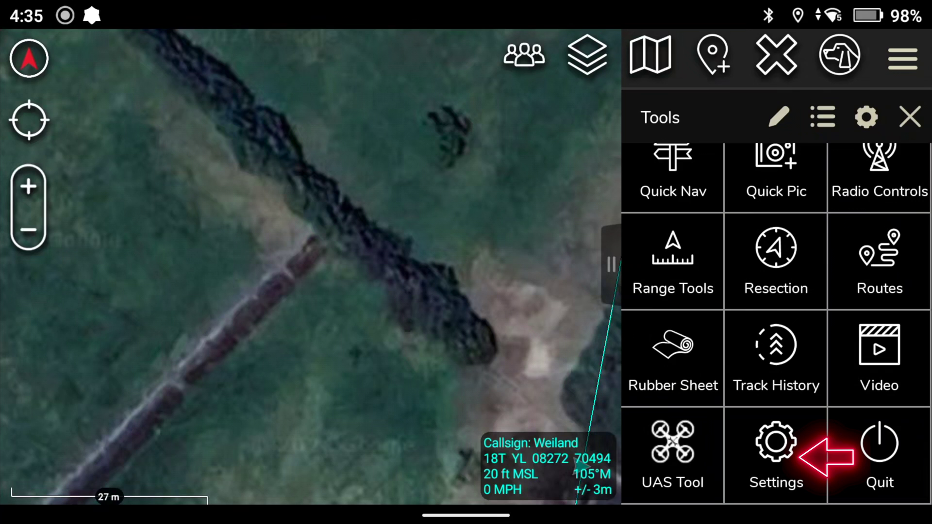
- Set the UAS Tool's Default Platform Detection to DJIV5 in its preferences
{"action": "left_click", "coordinate": [776, 454]}
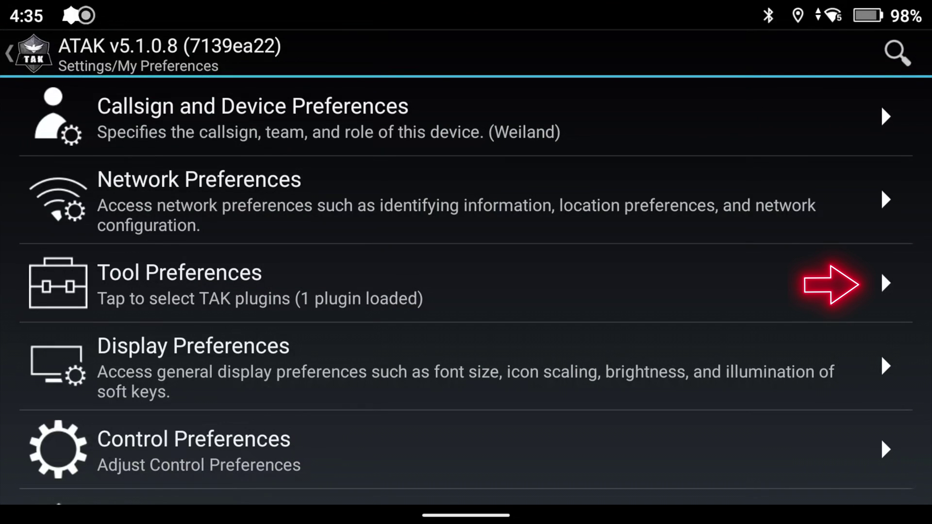
{"action": "left_click", "coordinate": [886, 283]}
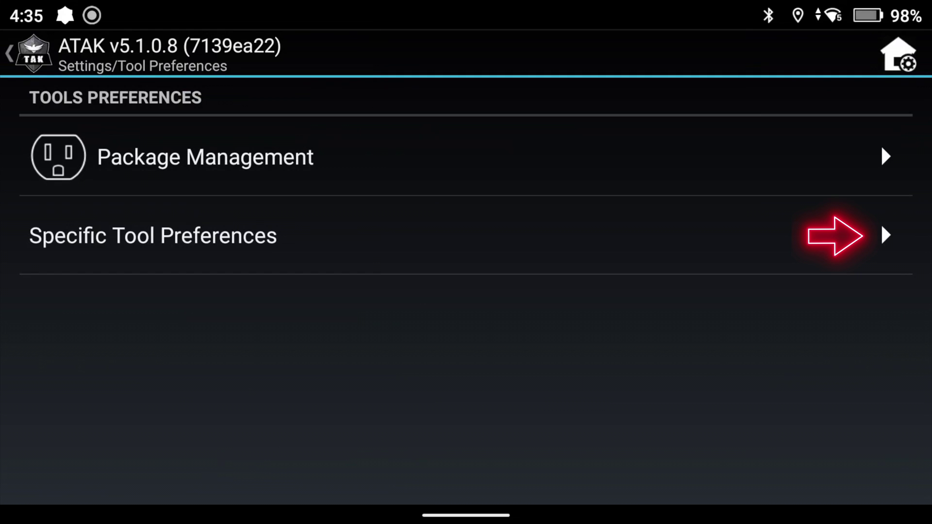
{"action": "left_click", "coordinate": [884, 235]}
{"action": "left_click_drag", "start_coordinate": [818, 393], "coordinate": [812, 100]}
{"action": "left_click_drag", "start_coordinate": [779, 418], "coordinate": [767, 161]}
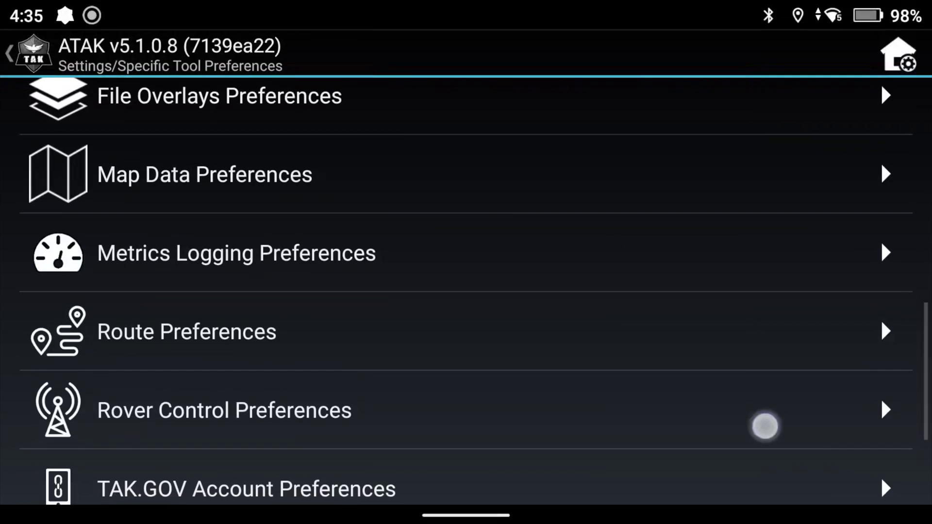
{"action": "left_click_drag", "start_coordinate": [765, 426], "coordinate": [749, 171]}
{"action": "left_click", "coordinate": [882, 469]}
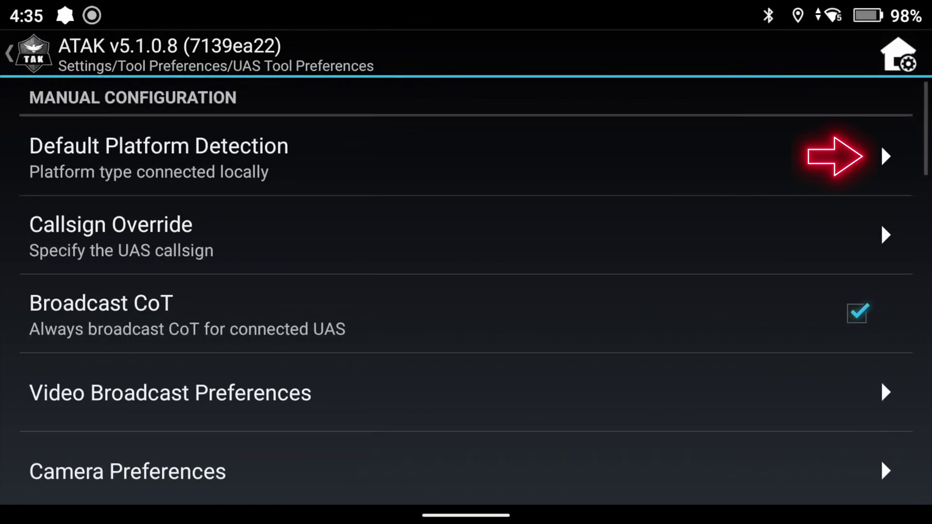
{"action": "left_click", "coordinate": [886, 156]}
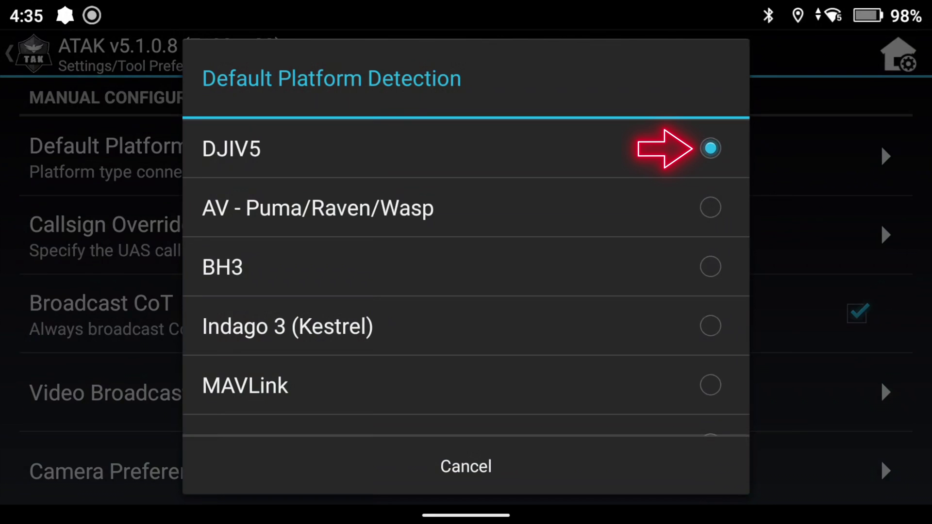
{"action": "left_click", "coordinate": [705, 489]}
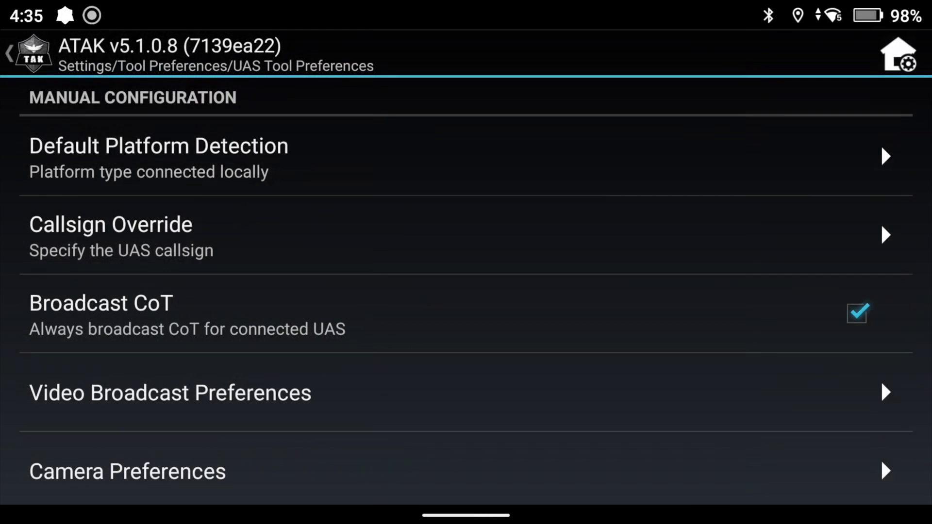
- Set the UAS Tool video broadcast destination to UDP (Multicast / Unicast)
{"action": "left_click_drag", "start_coordinate": [811, 443], "coordinate": [807, 281]}
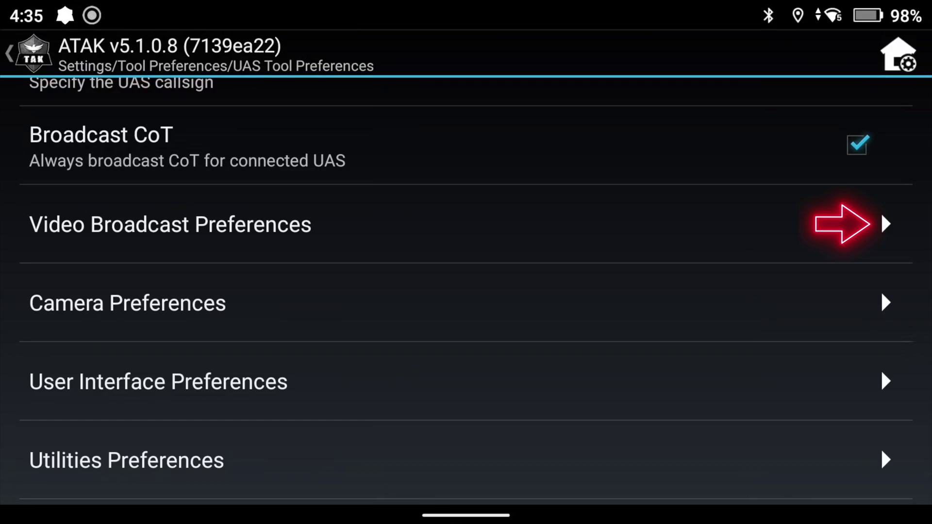
{"action": "left_click", "coordinate": [897, 231]}
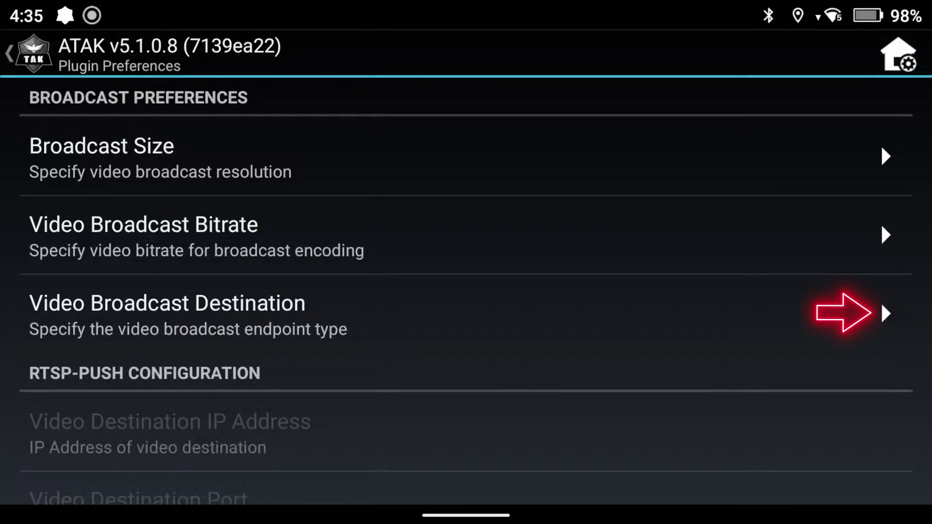
{"action": "left_click", "coordinate": [886, 314]}
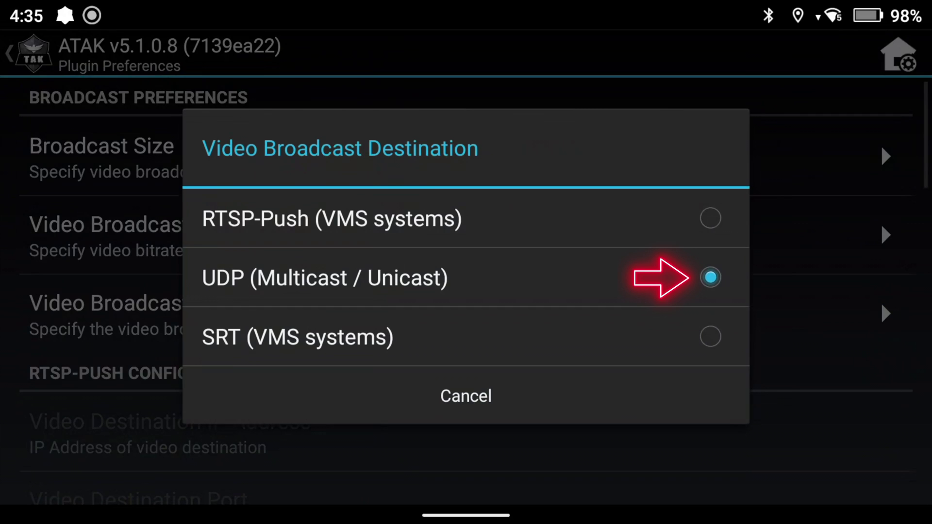
{"action": "left_click", "coordinate": [711, 277]}
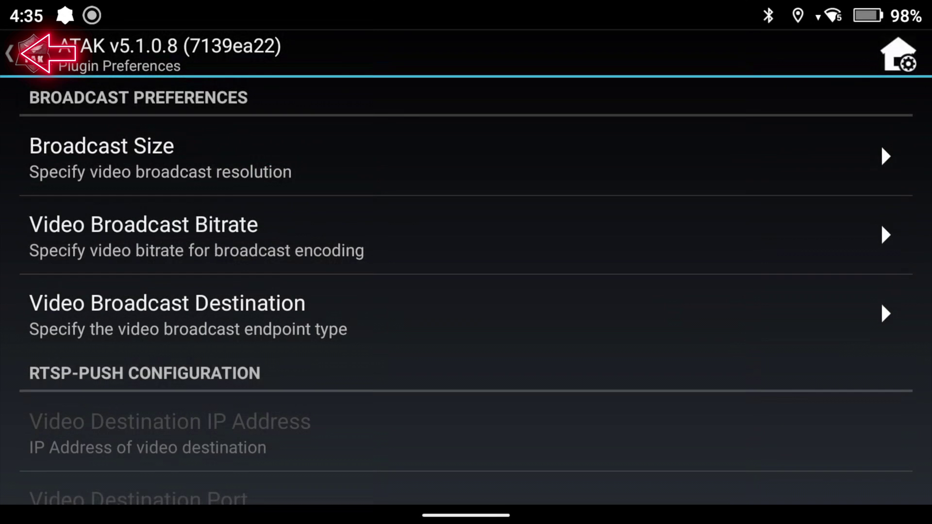
{"action": "left_click", "coordinate": [29, 53]}
- Enable both M3T/RC Pro zoom dial options in the UAS Tool's DJI v5 settings
{"action": "mouse_move", "coordinate": [813, 480]}
{"action": "left_mouse_down"}
{"action": "mouse_move", "coordinate": [824, 368]}
{"action": "mouse_move", "coordinate": [811, 185]}
{"action": "mouse_move", "coordinate": [809, 340]}
{"action": "left_mouse_up"}
{"action": "left_click", "coordinate": [886, 319]}
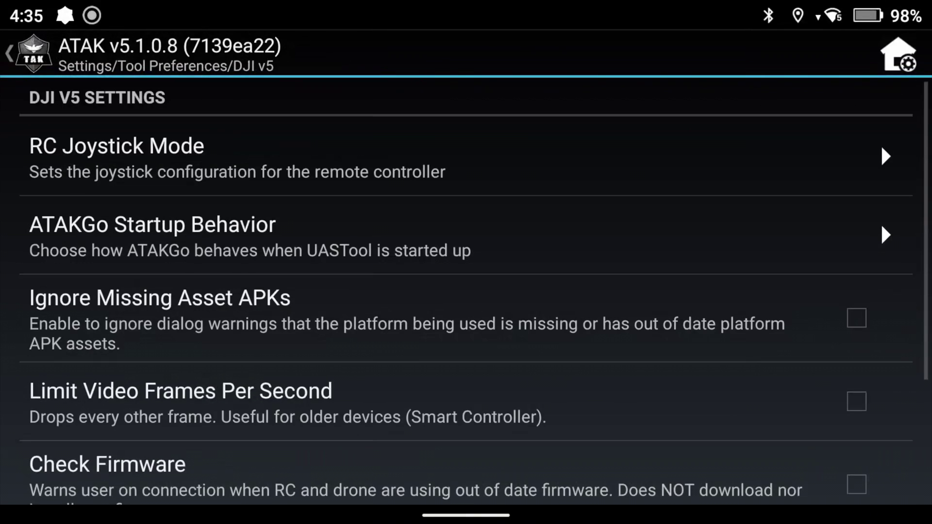
{"action": "left_click_drag", "start_coordinate": [789, 462], "coordinate": [776, 223]}
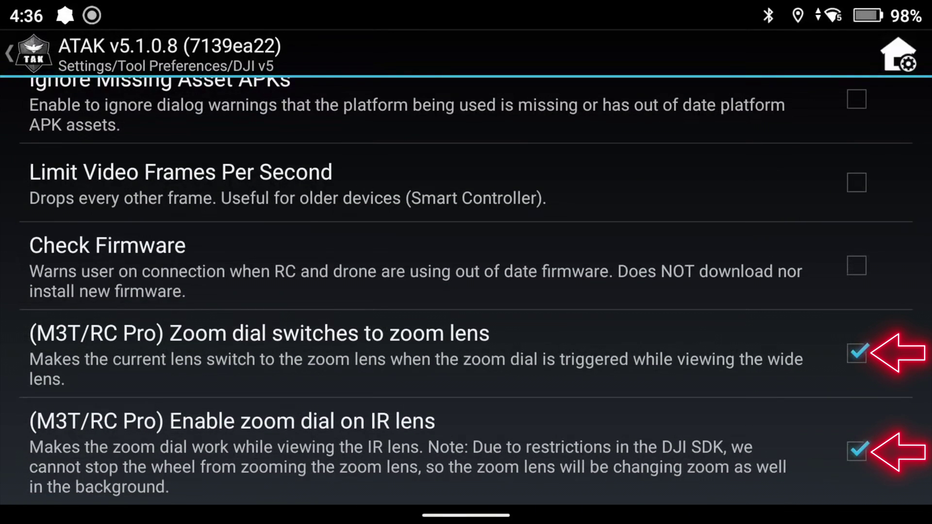
- Back out of the DJI v5, Tool and My Preferences pages to leave settings
{"action": "left_click", "coordinate": [10, 52]}
{"action": "left_click", "coordinate": [10, 52]}
{"action": "left_click", "coordinate": [9, 52]}
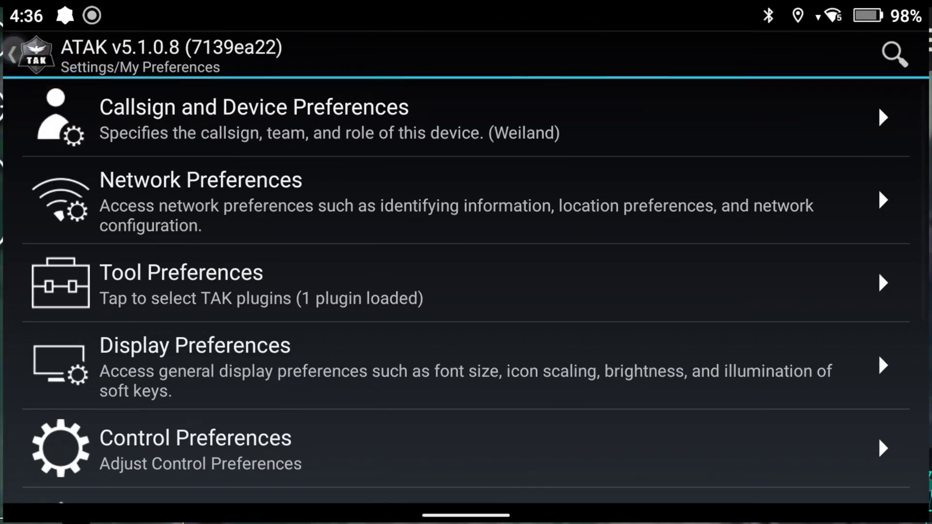
{"action": "left_click", "coordinate": [10, 52]}
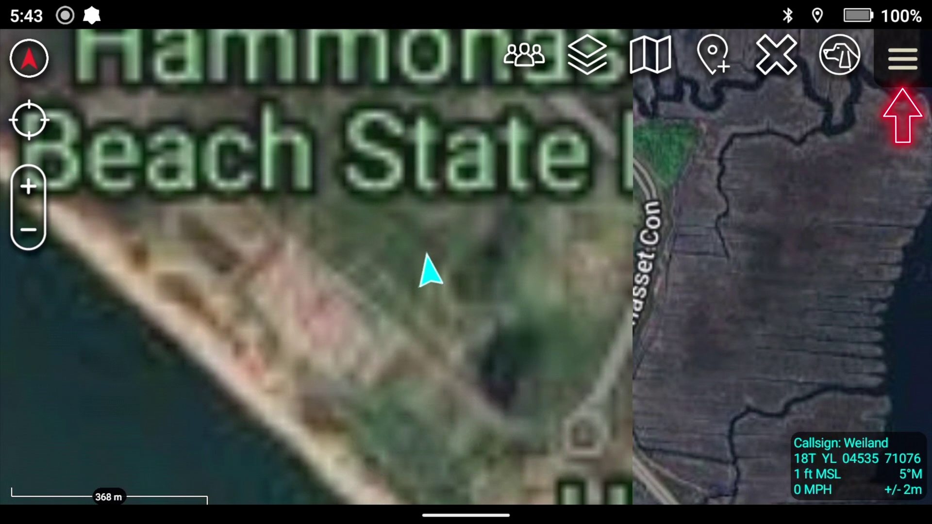
- Launch UAS Tool from the Tools panel to monitor DJIV5 platforms and open ATAKGo from its prompt
{"action": "left_click", "coordinate": [903, 58]}
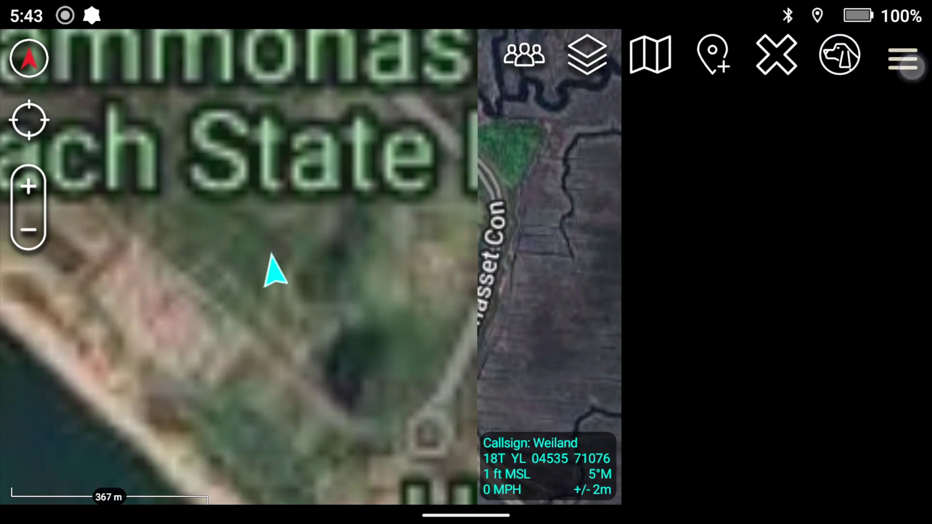
{"action": "left_click_drag", "start_coordinate": [893, 437], "coordinate": [893, 291]}
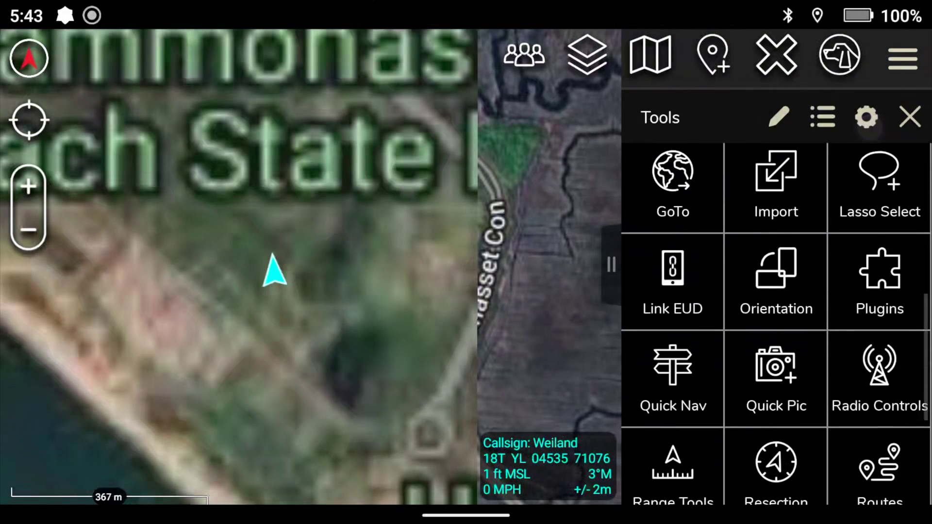
{"action": "left_click_drag", "start_coordinate": [853, 439], "coordinate": [853, 142]}
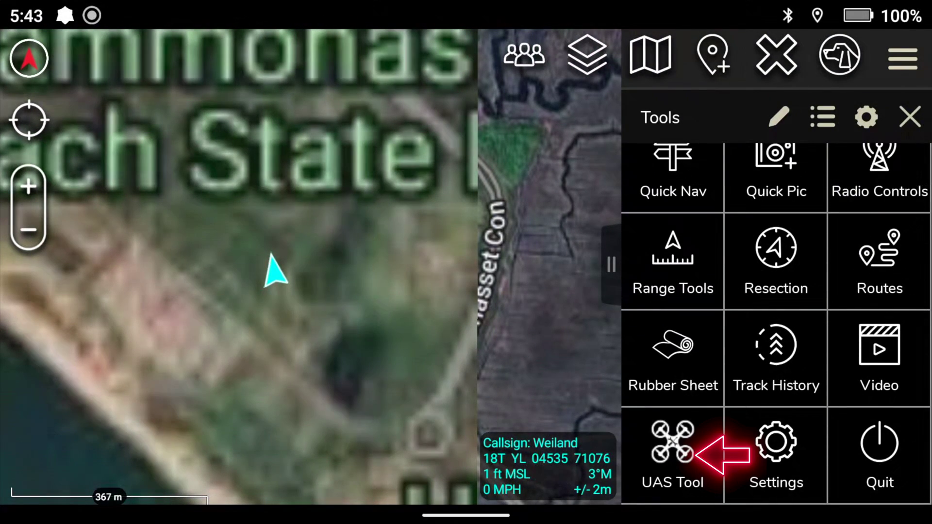
{"action": "left_click", "coordinate": [673, 452]}
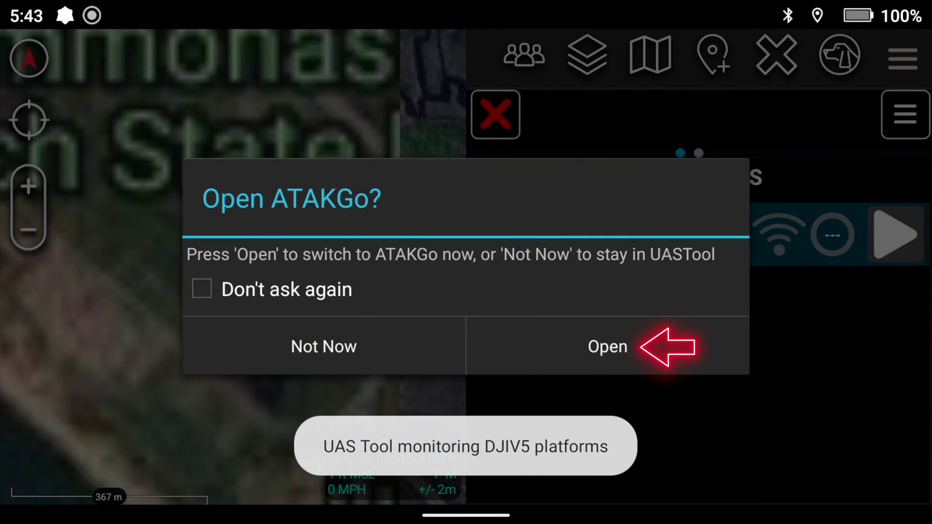
{"action": "left_click", "coordinate": [607, 346]}
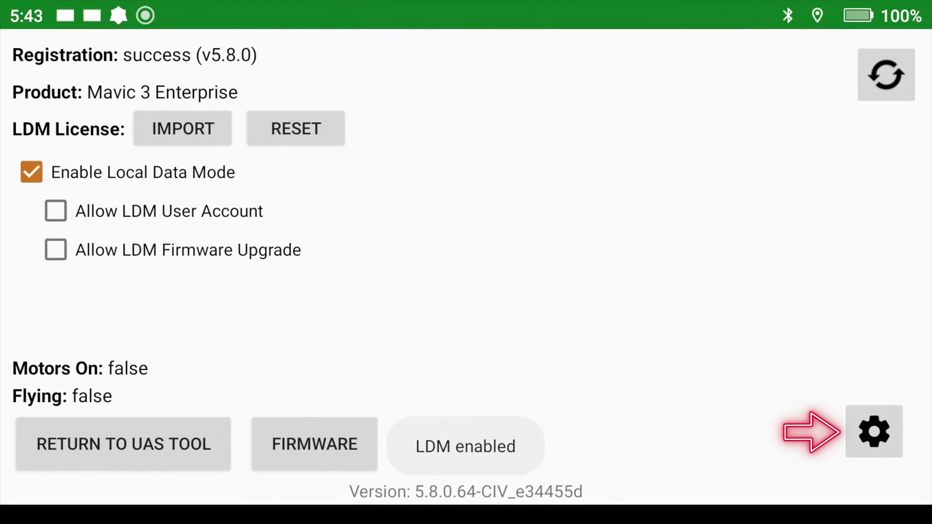
- Attempt the DJI account login from ATAKGo's settings, then return to the UAS Tool
{"action": "left_click", "coordinate": [873, 432]}
{"action": "left_click", "coordinate": [575, 305]}
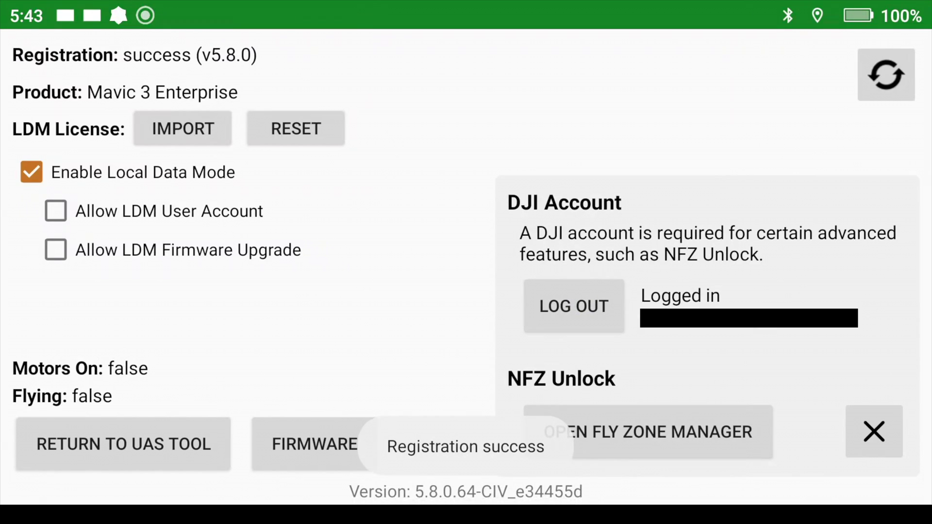
{"action": "left_click", "coordinate": [74, 447]}
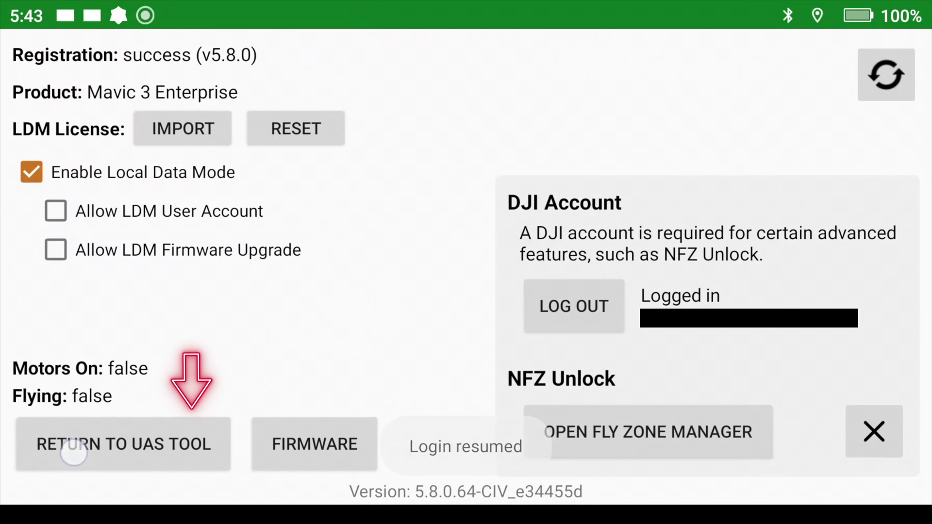
- Start the UAV-M3T platform and log in to the DJI account in ATAKGo
{"action": "left_click", "coordinate": [900, 228]}
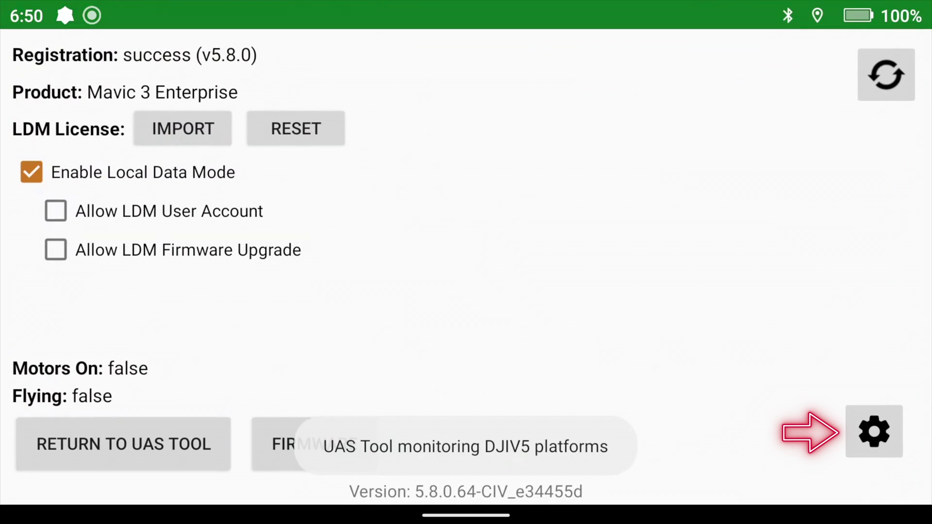
{"action": "left_click", "coordinate": [874, 431]}
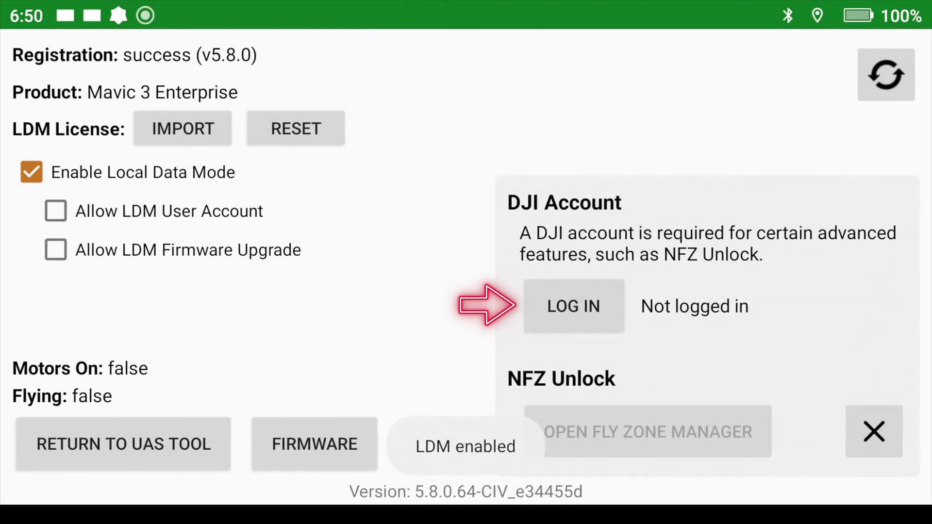
{"action": "left_click", "coordinate": [573, 306]}
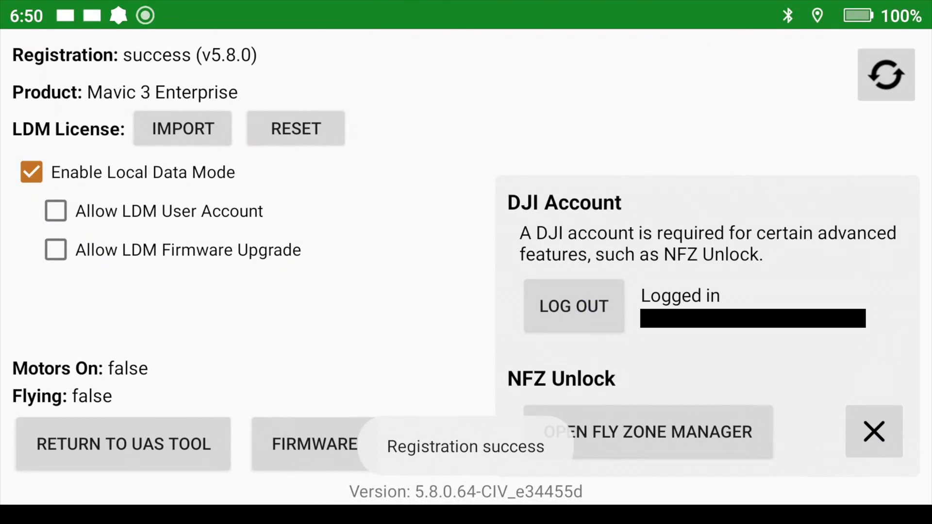